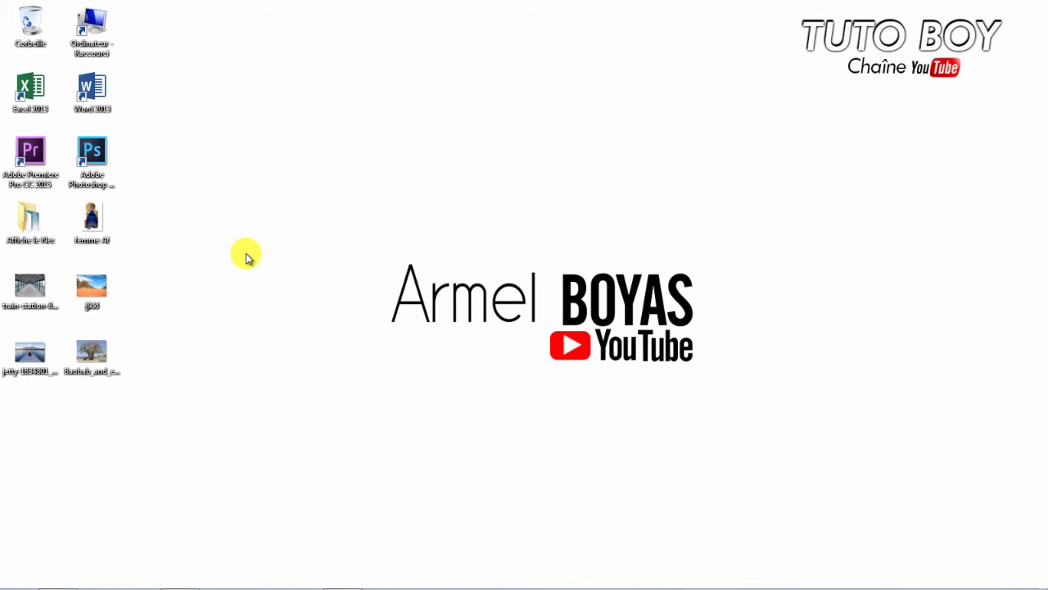
Launch Photoshop and select Baobab_and_elephant_Tanzania, femme Af and jjkkl in the Open dialog
double_click(89, 155)
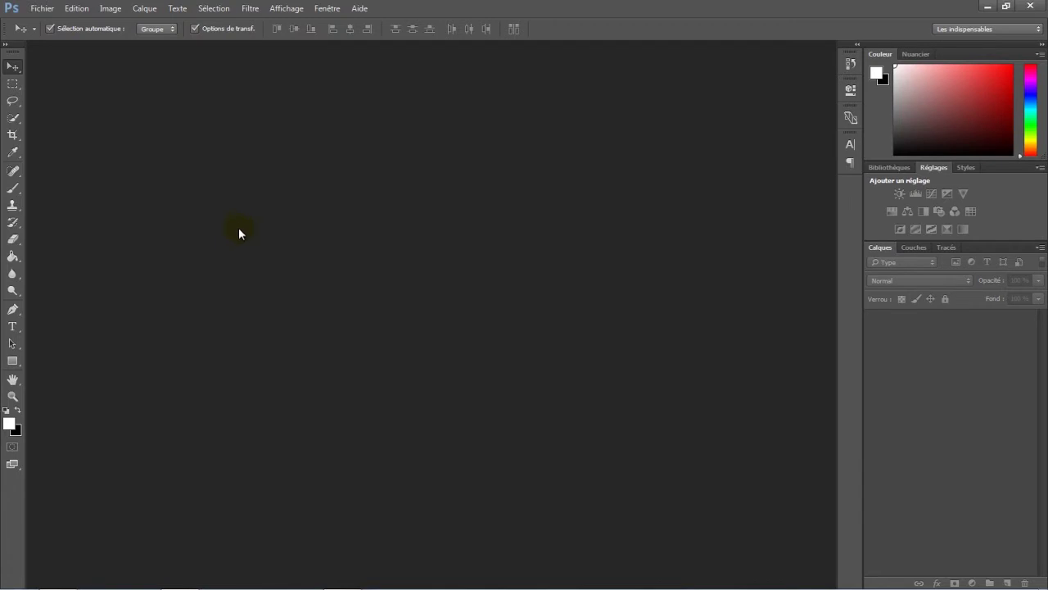
left_click(42, 8)
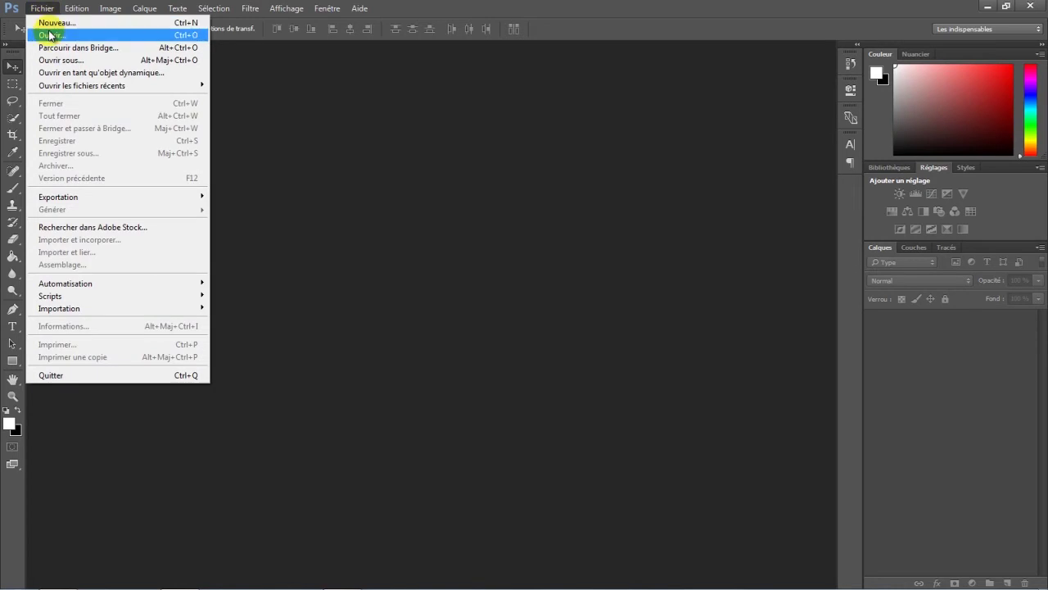
left_click(49, 35)
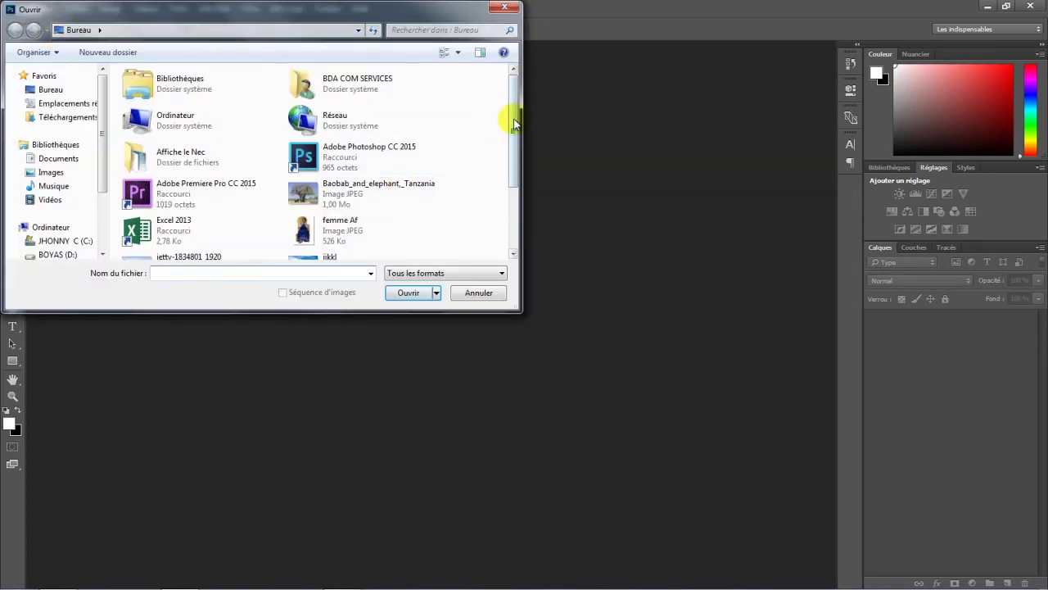
left_click_drag(516, 119, 502, 145)
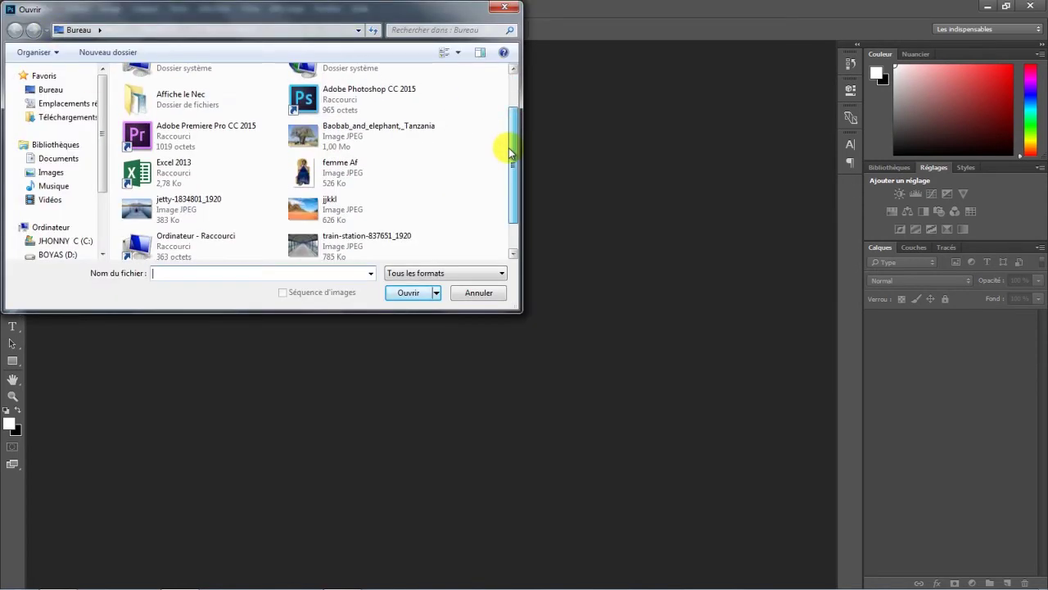
left_click(316, 140)
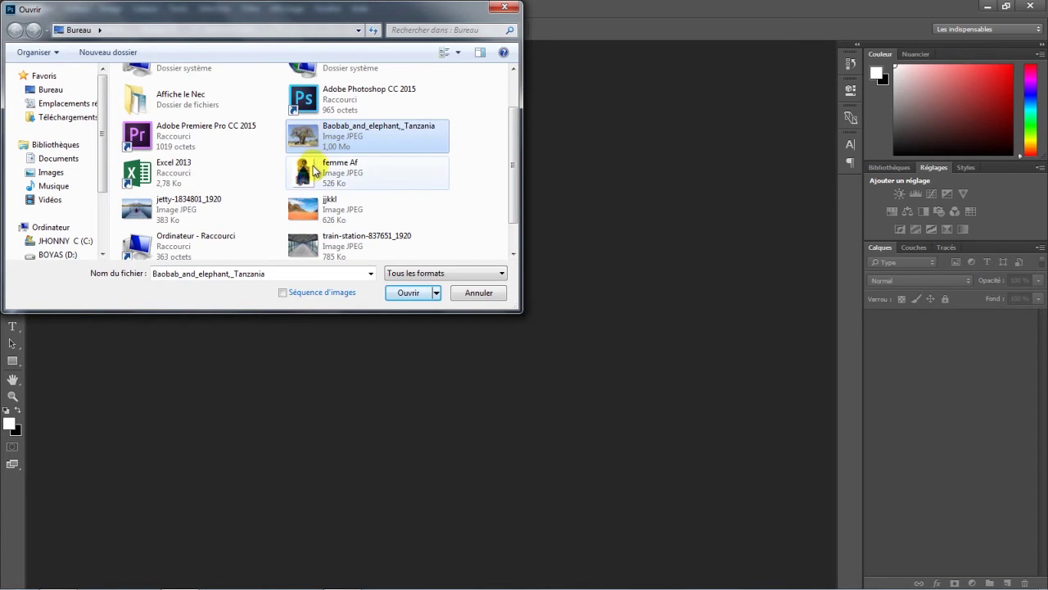
left_click(314, 170, "ctrl")
left_click(314, 209, "ctrl")
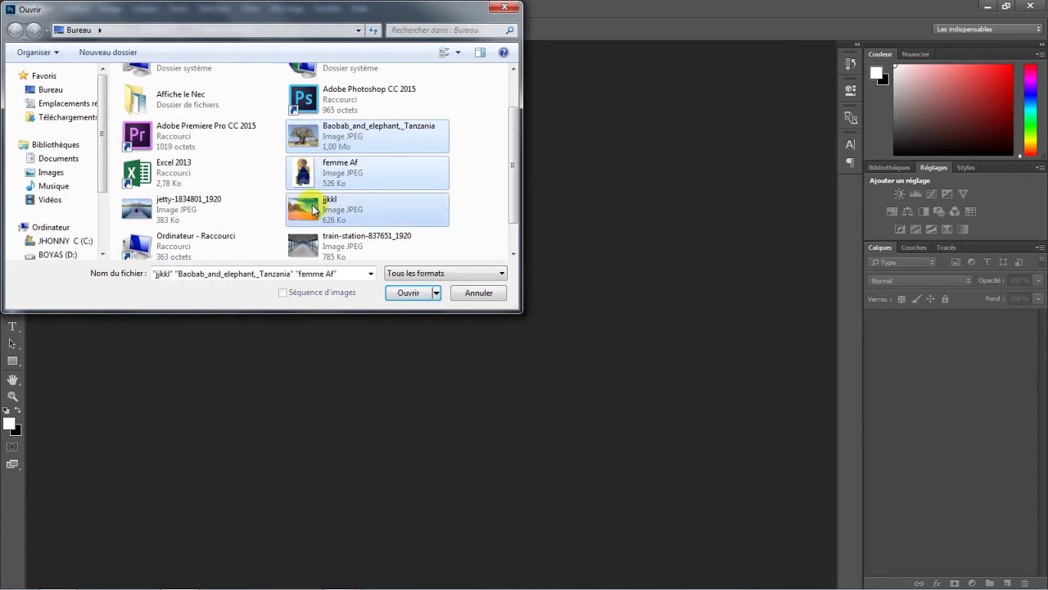
Open the three photos, fit femme Af and Baobab to the window, then return to femme Af
left_click(408, 292)
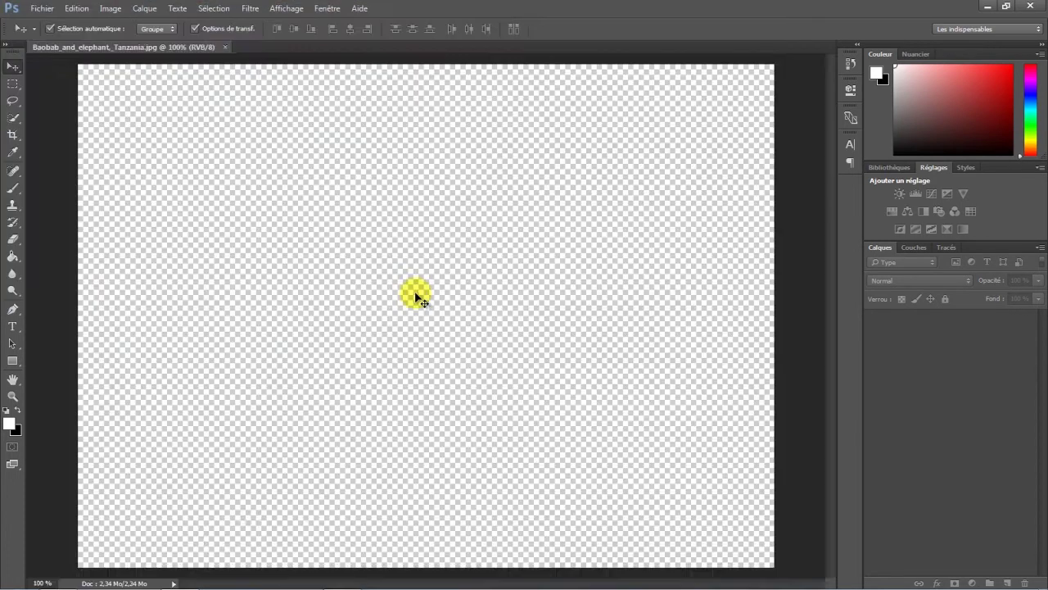
scroll(416, 297, "down", 2)
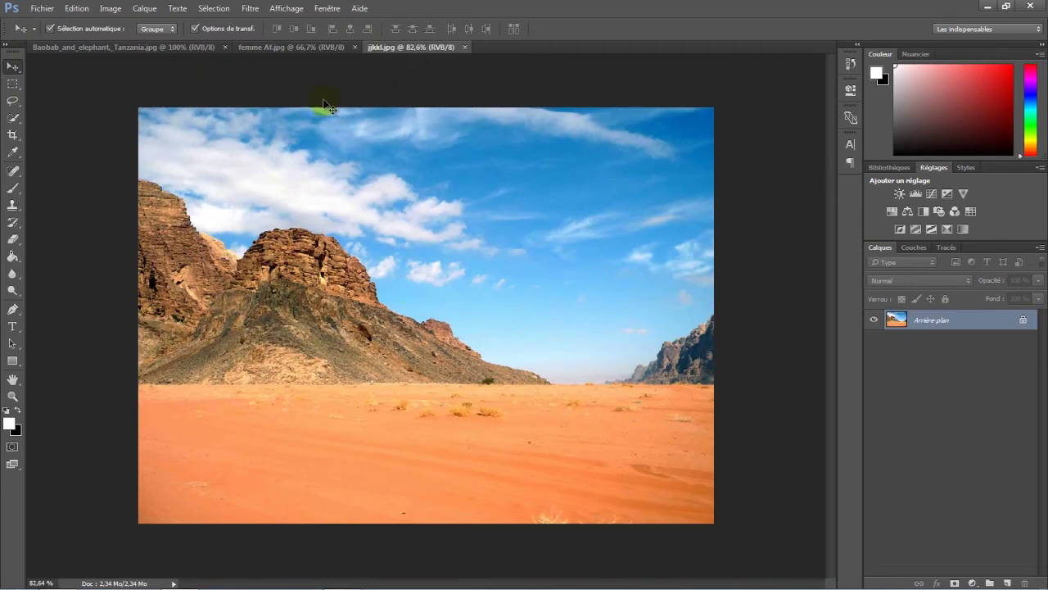
left_click(303, 54)
key("ctrl+0")
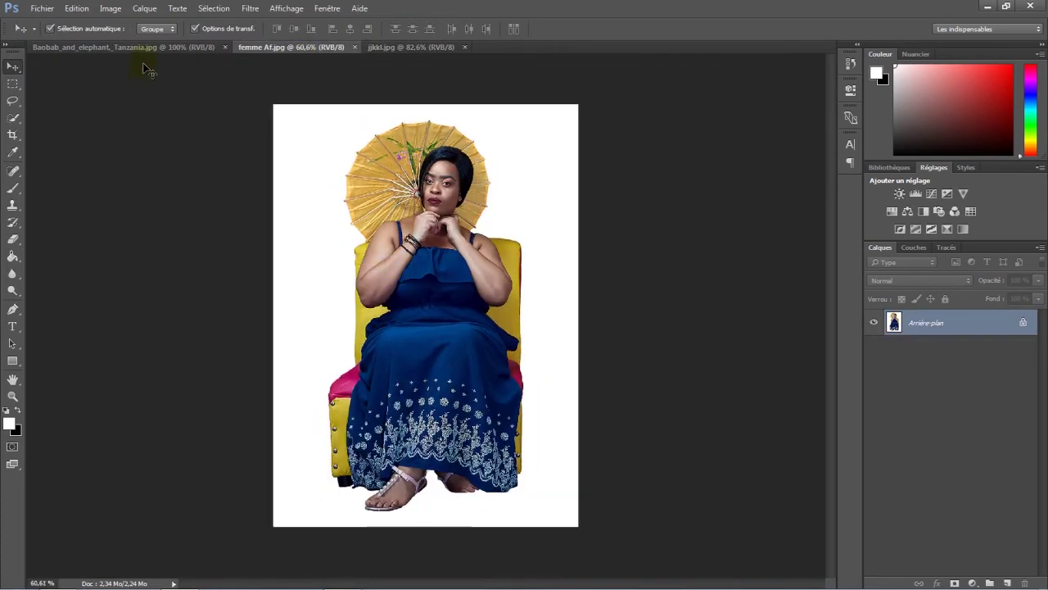
left_click(144, 49)
key("ctrl+0")
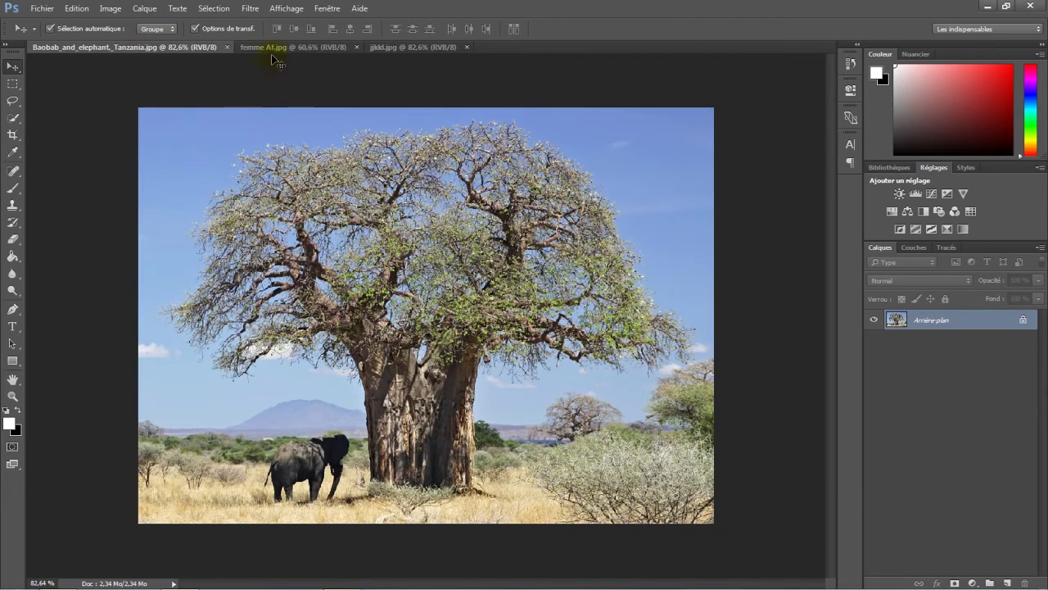
left_click(275, 49)
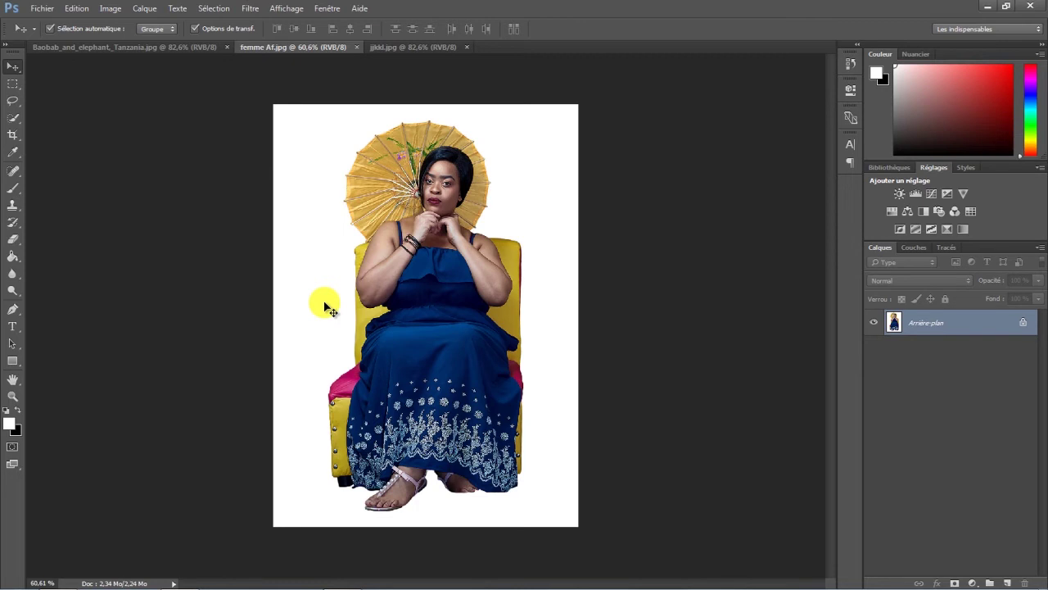
Choose the Quick Selection tool from the selection-tool flyout
left_click(12, 118)
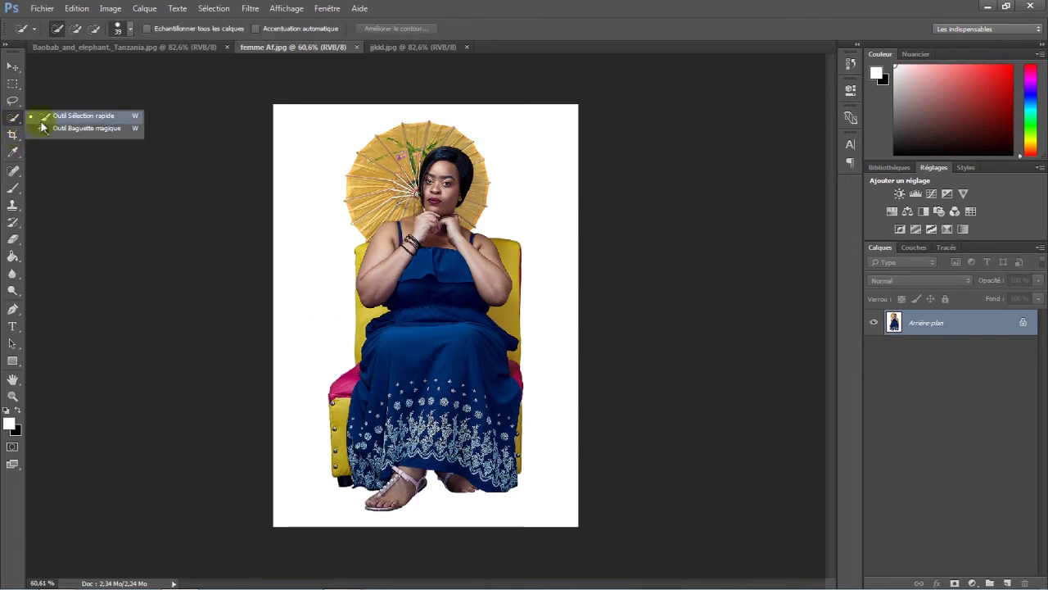
left_click(45, 128)
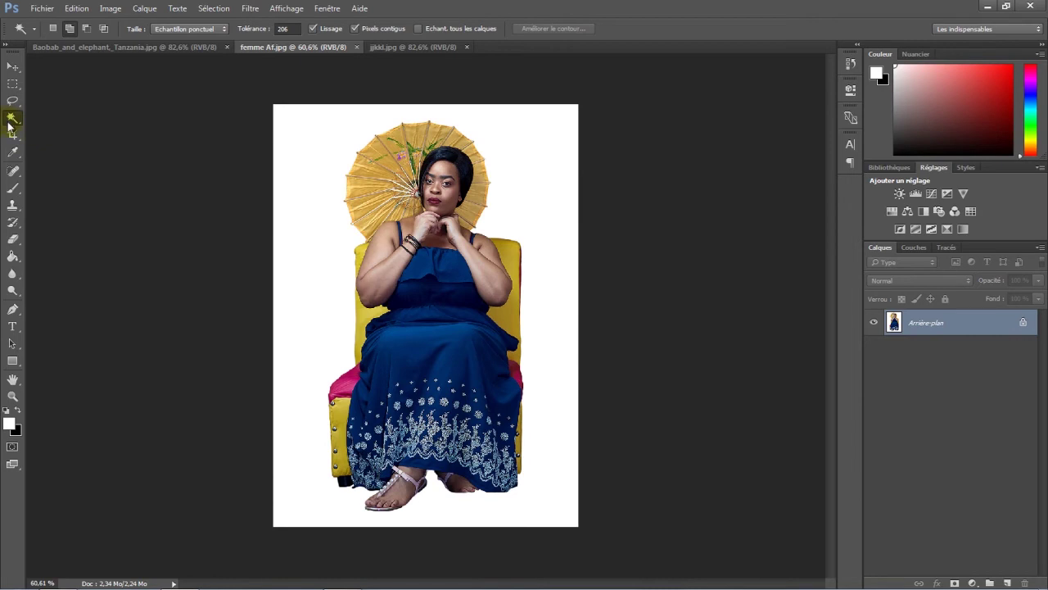
left_click(8, 123)
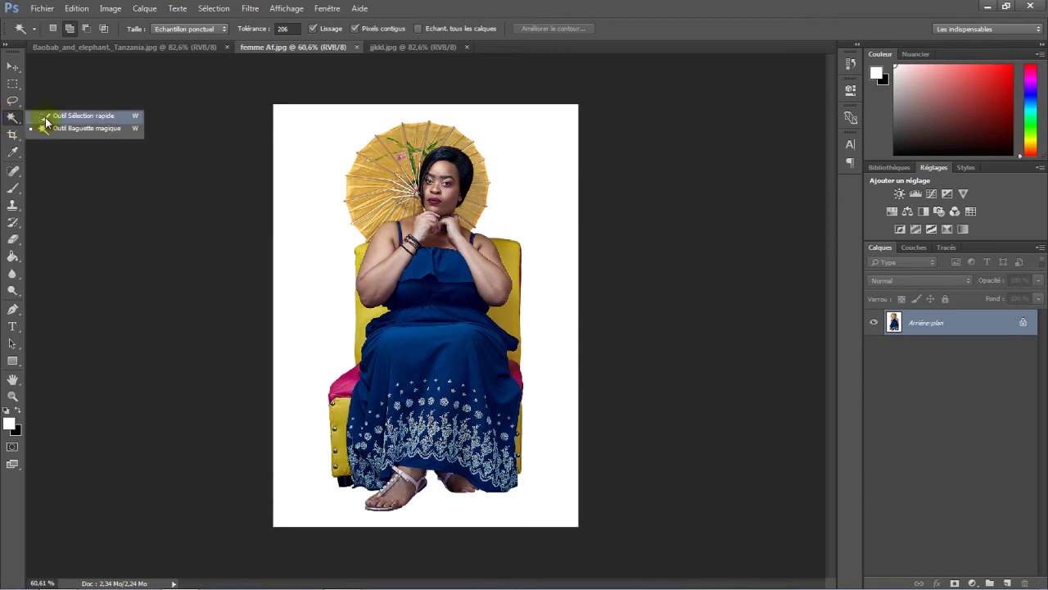
left_click(45, 117)
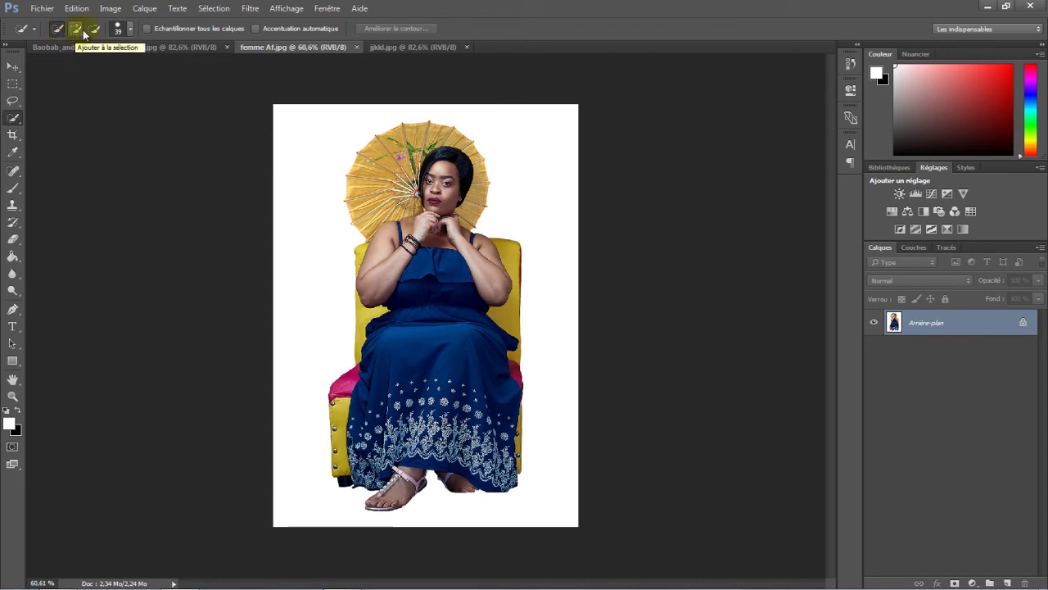
Set the Quick Selection brush size to 55 px
left_click(131, 32)
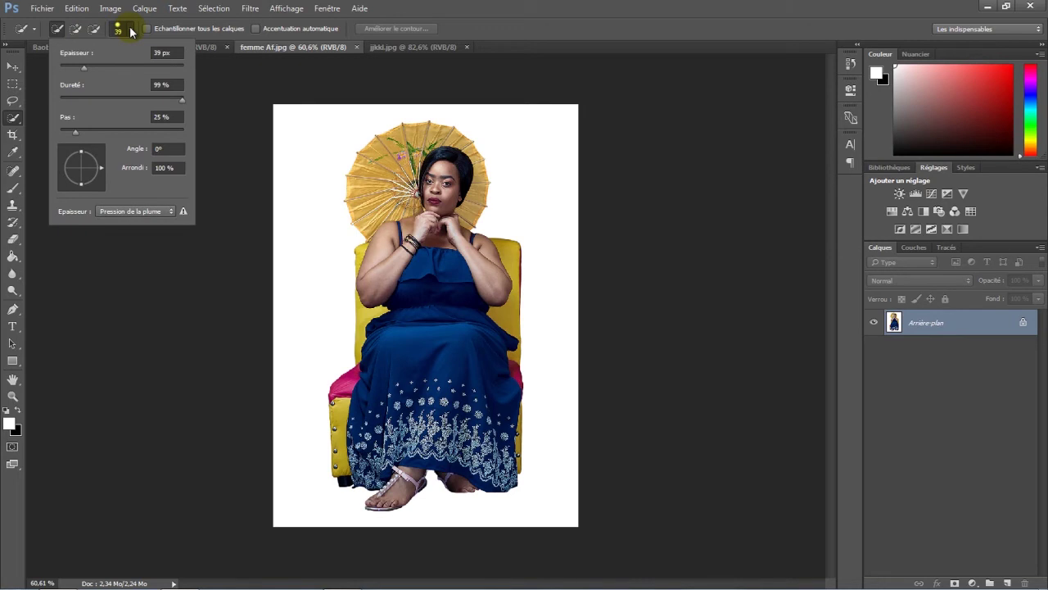
left_click(110, 66)
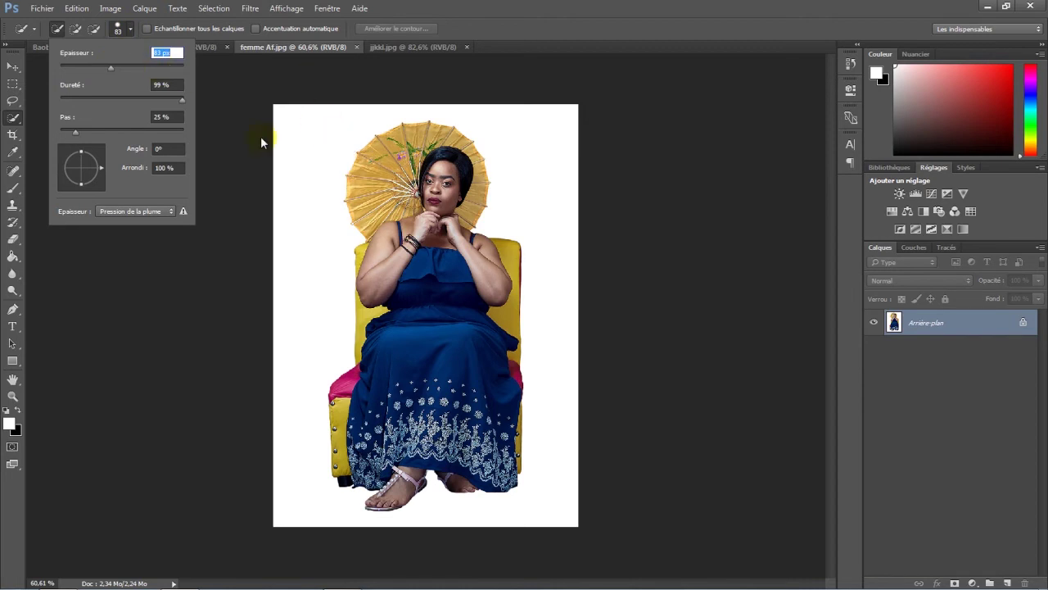
left_click_drag(111, 66, 95, 66)
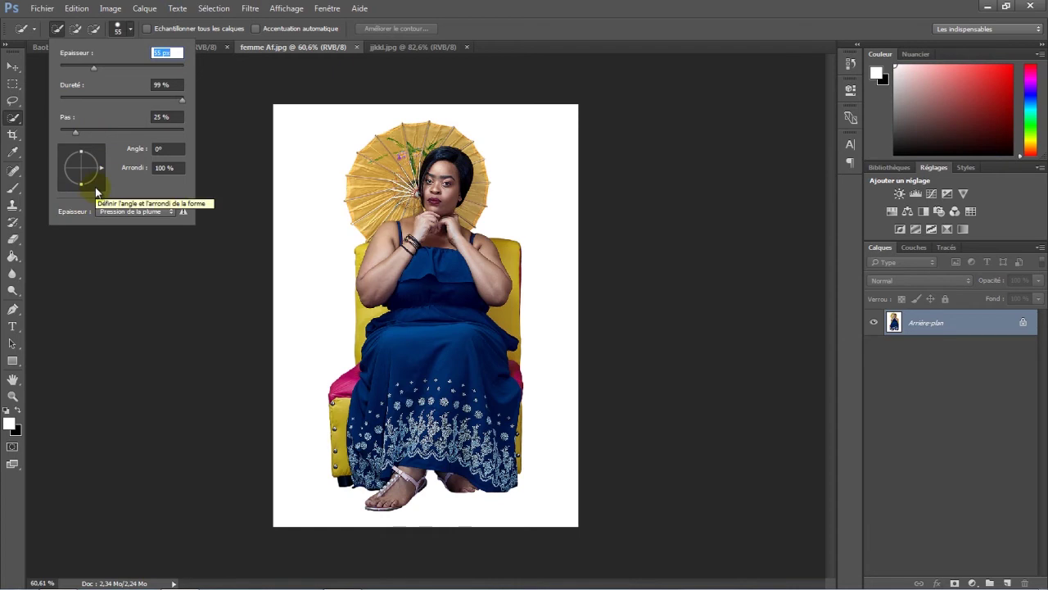
left_click(57, 31)
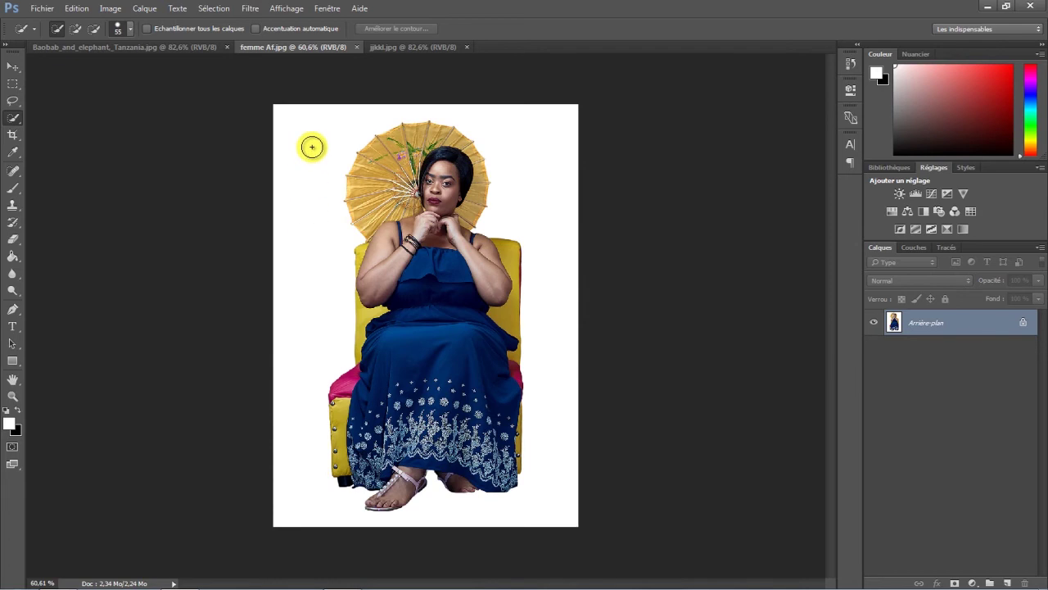
Paint the selection over the left white background and along the chair's right edge
left_click_drag(307, 145, 309, 289)
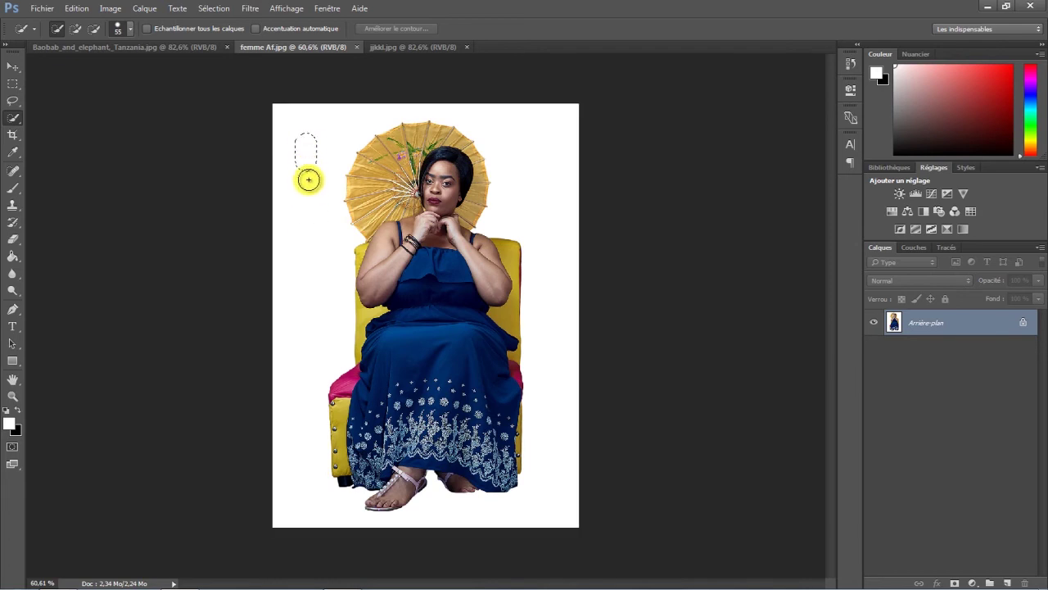
mouse_move(303, 295)
left_mouse_down()
mouse_move(291, 495)
mouse_move(361, 514)
mouse_move(467, 514)
mouse_move(565, 480)
mouse_move(535, 138)
mouse_move(487, 128)
left_mouse_up()
scroll(483, 138, "up", 1)
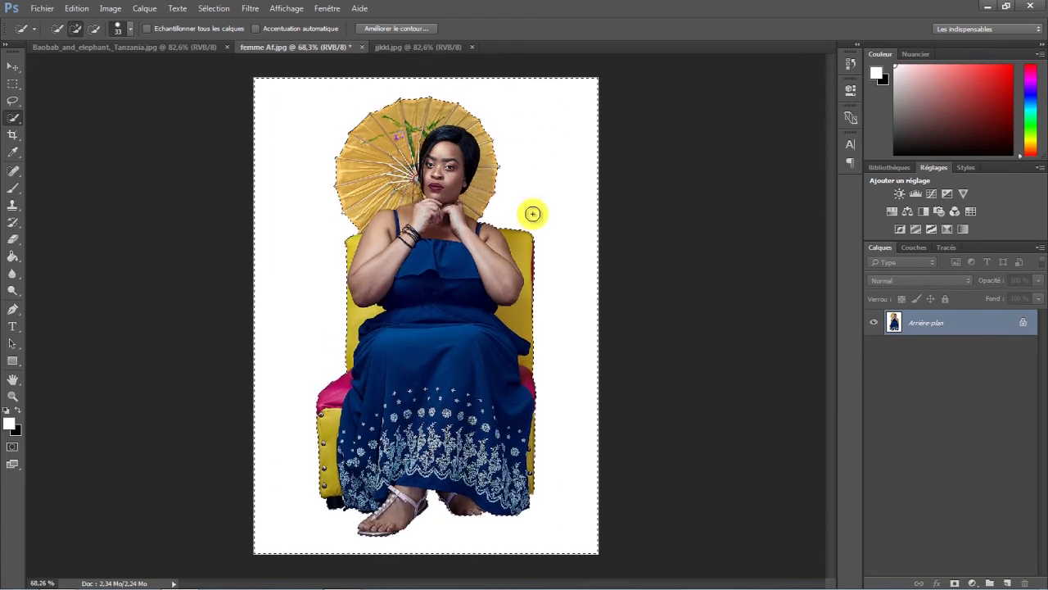
left_click_drag(526, 220, 534, 263)
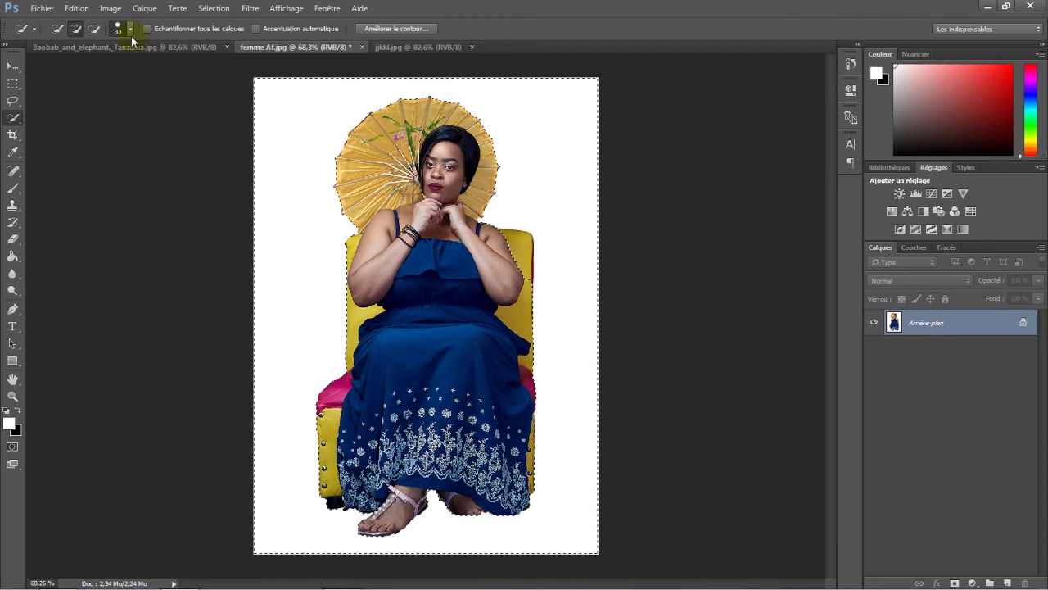
Subtract the chair's top-right corner from the selection, then return to Add mode
left_click(96, 29)
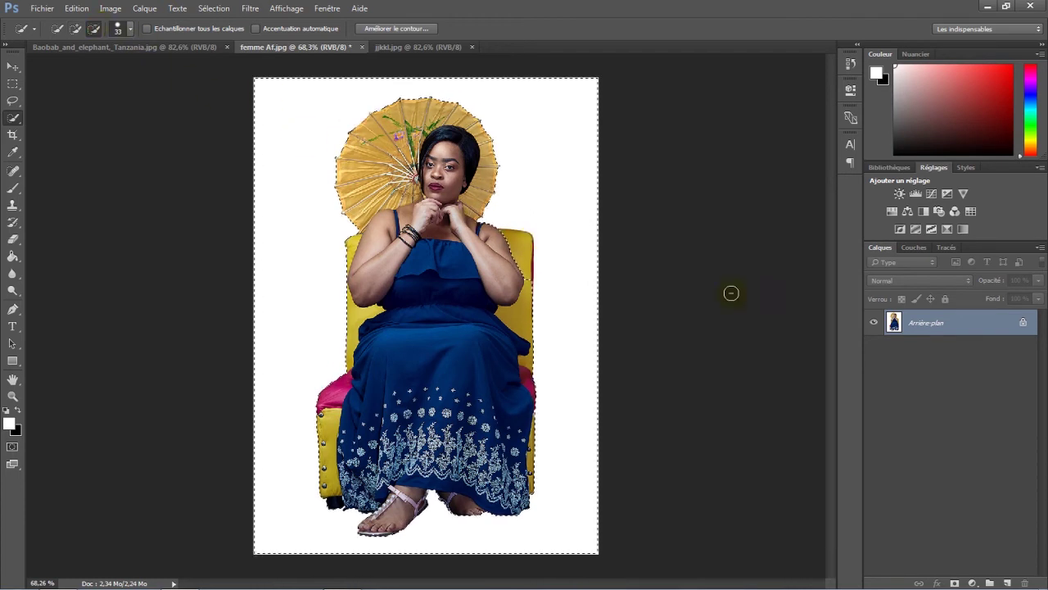
left_click(525, 239)
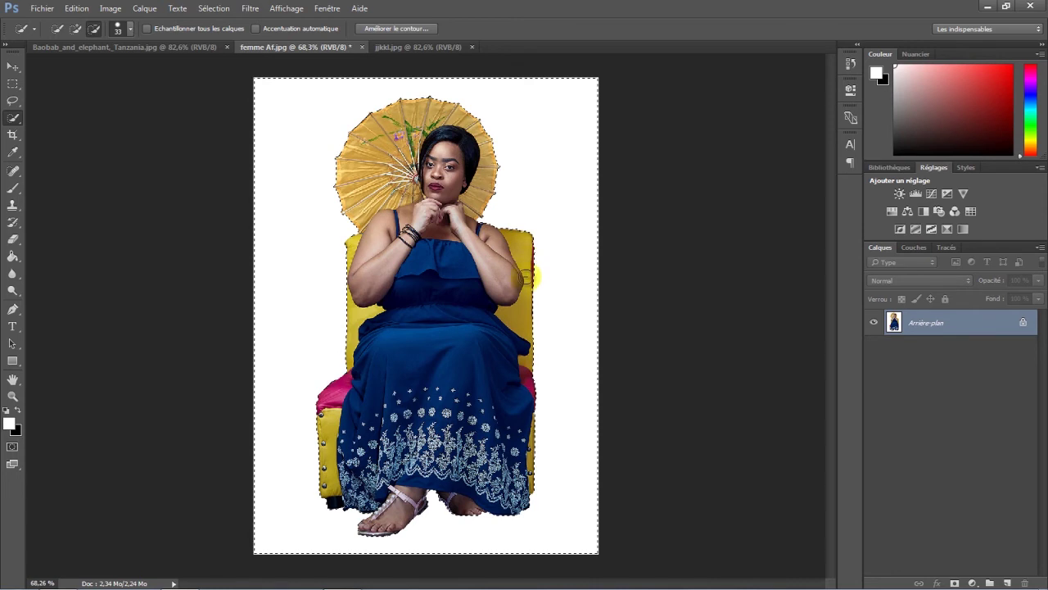
scroll(526, 270, "up", 3)
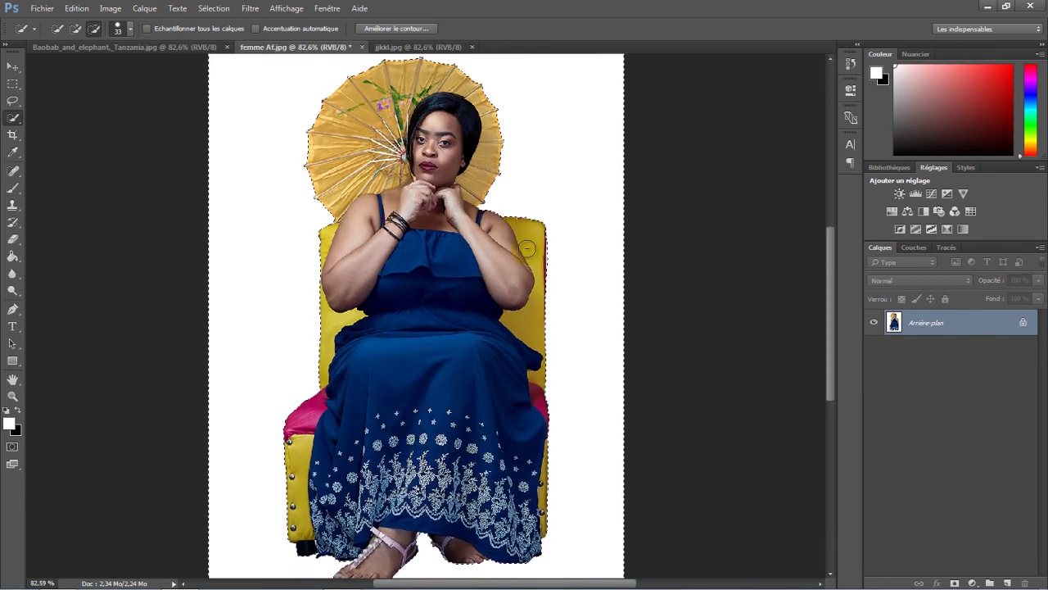
scroll(527, 248, "up", 1)
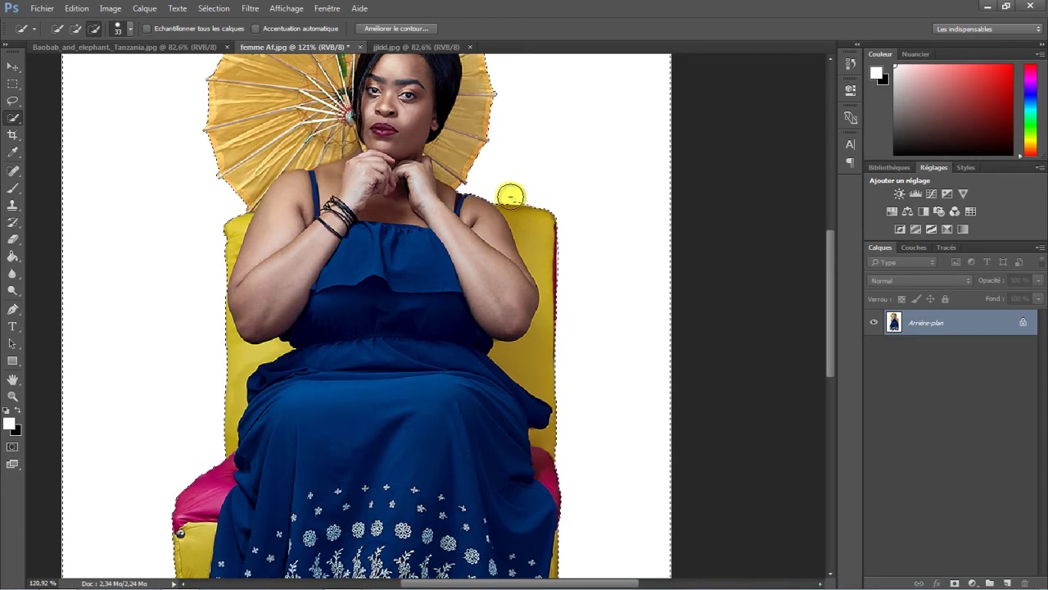
left_click(75, 29)
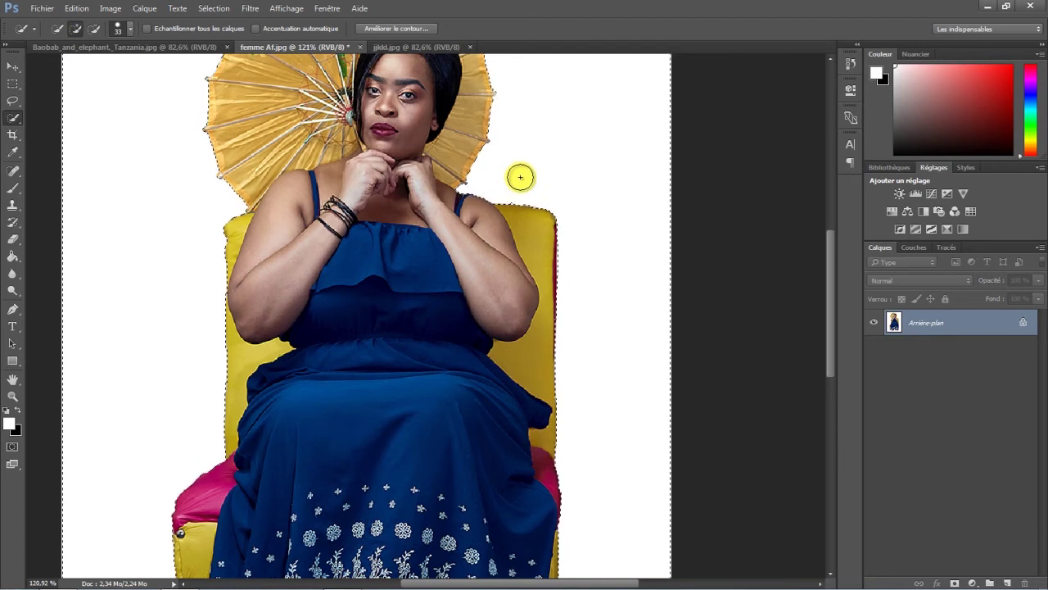
scroll(520, 177, "down", 3)
scroll(520, 177, "down", 2)
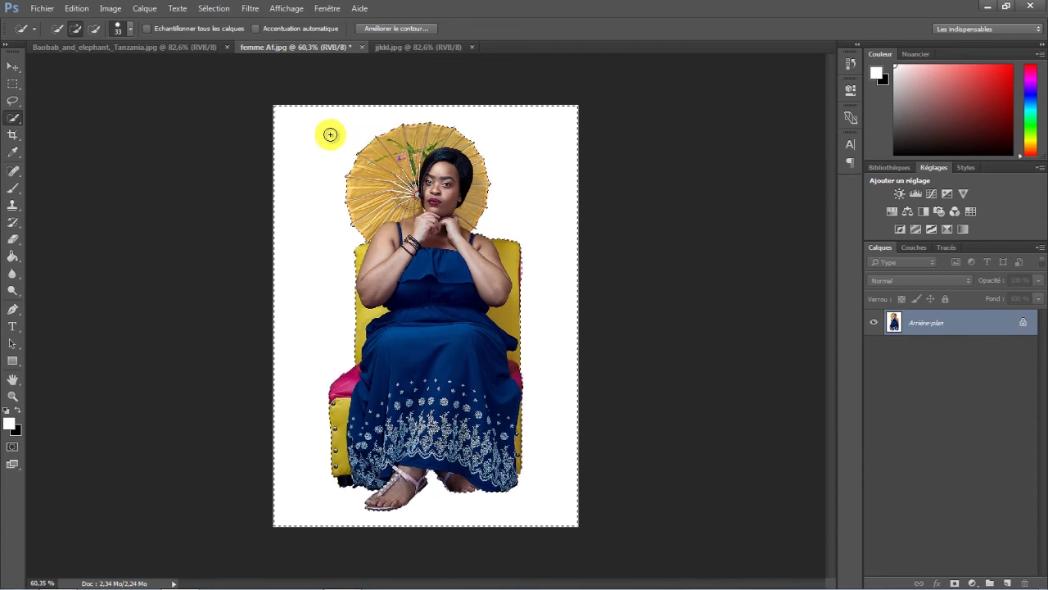
Invert the selection with Sélection > Intervertir so the woman, umbrella and chair are selected
left_click(214, 8)
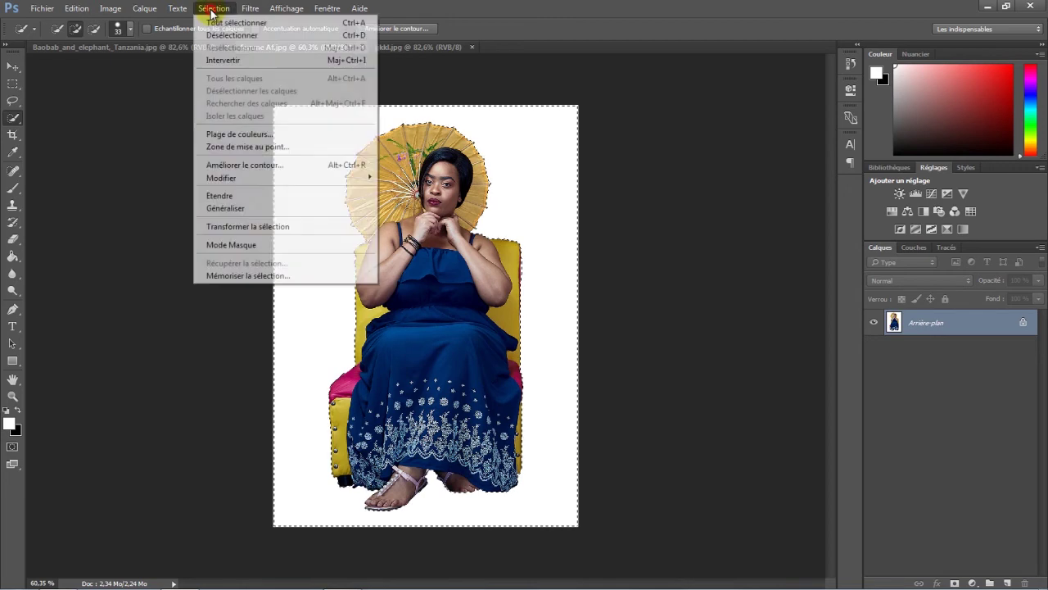
left_click(225, 60)
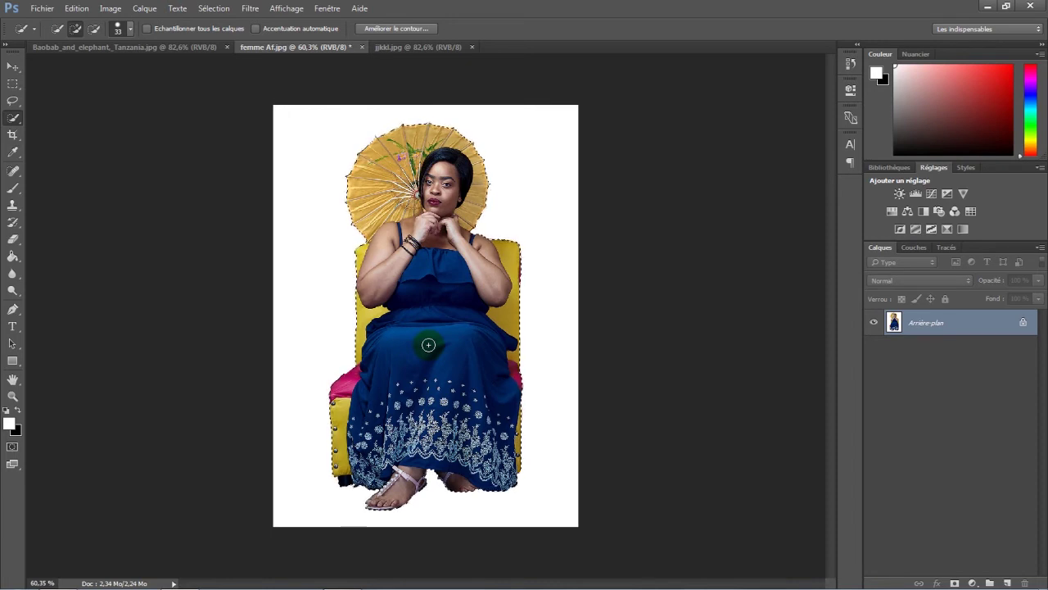
In Améliorer le contour, clean the fringe around the foot and zoom in on the arm and feet
left_click(391, 30)
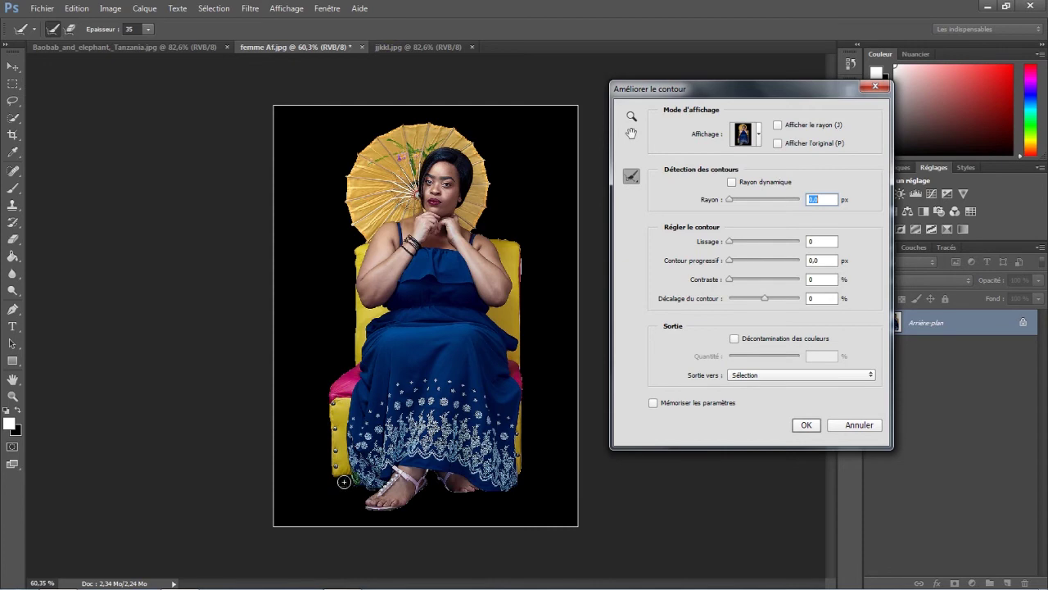
left_click_drag(381, 480, 421, 480)
left_click(631, 118)
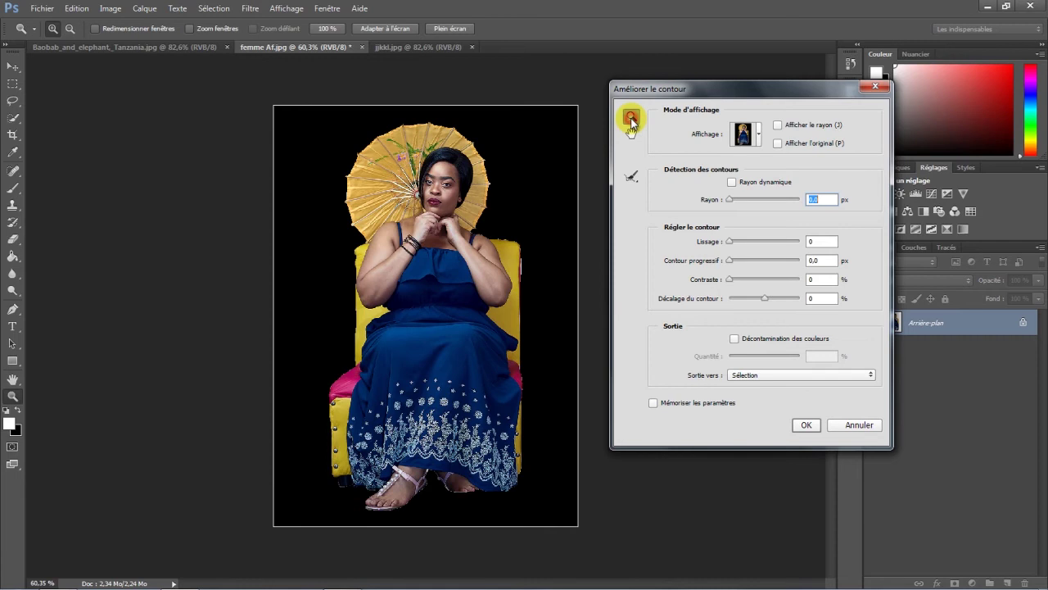
left_click(503, 295)
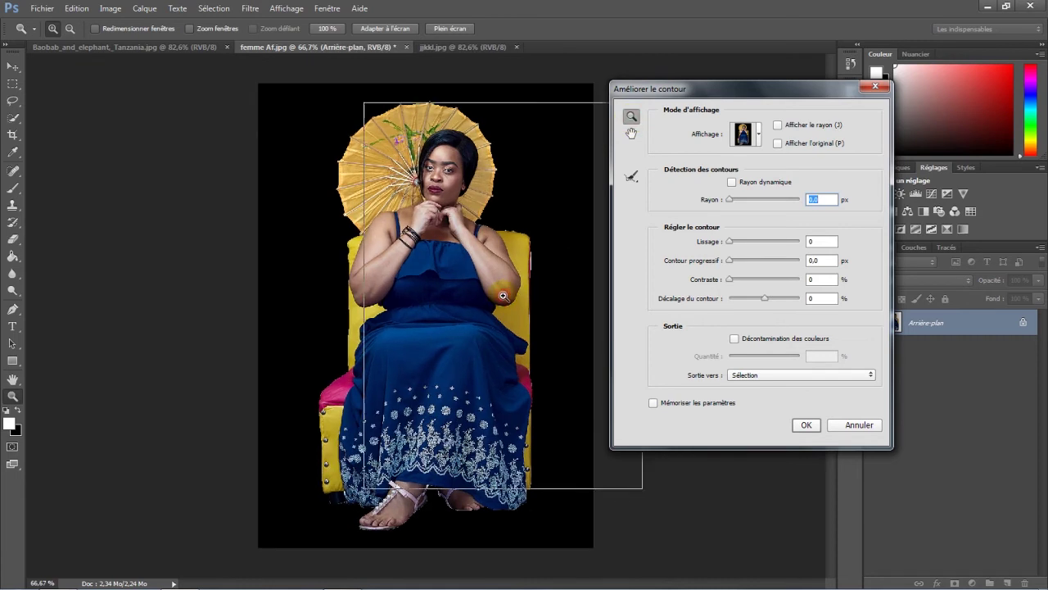
left_click(503, 294)
left_click(632, 132)
mouse_move(446, 378)
left_mouse_down()
mouse_move(442, 222)
mouse_move(423, 368)
mouse_move(434, 291)
left_mouse_up()
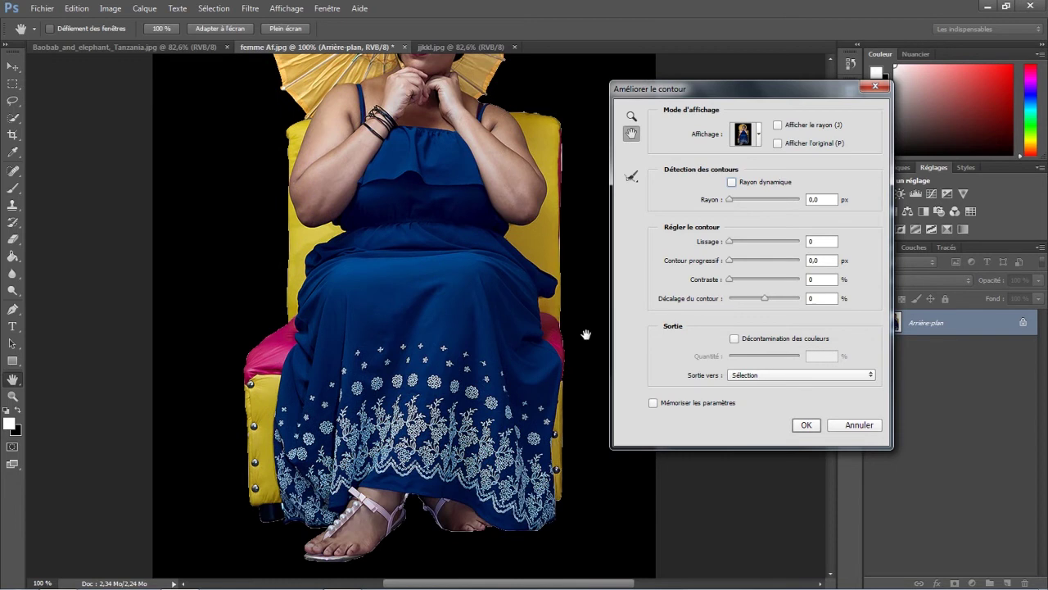
Enable Rayon dynamique with radius 1.9, Lissage 11, Décalage -23 % and 76 % decontamination
left_click(734, 184)
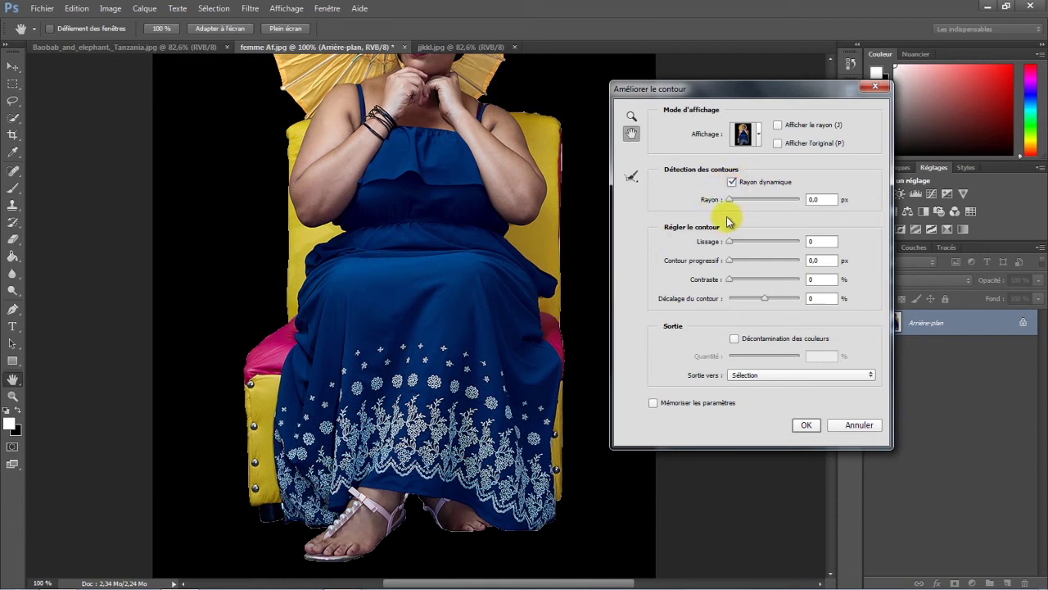
left_click_drag(732, 202, 738, 203)
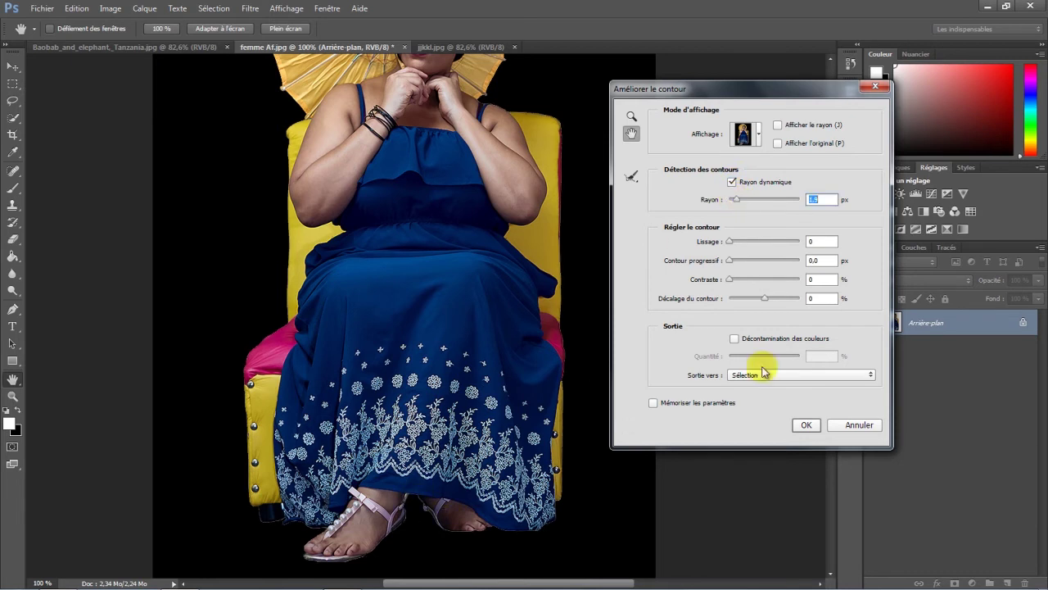
left_click(732, 244)
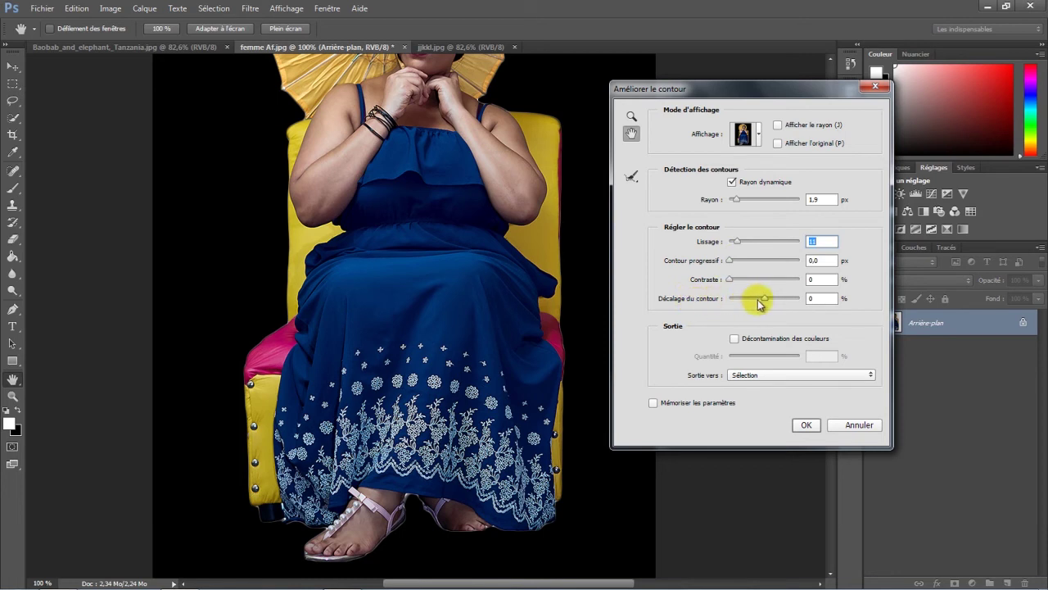
left_click_drag(762, 298, 756, 298)
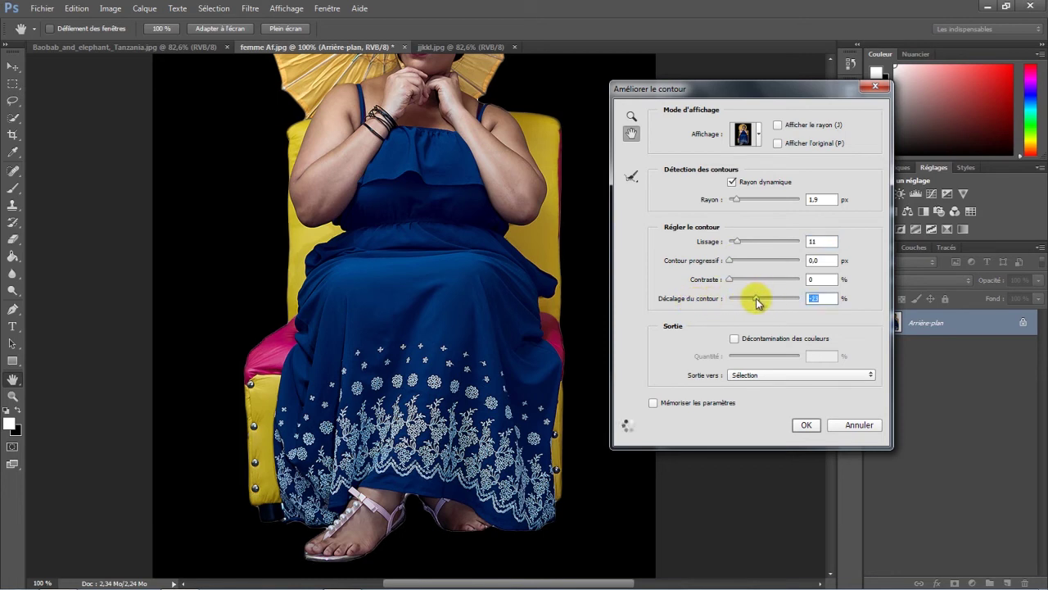
left_click(737, 339)
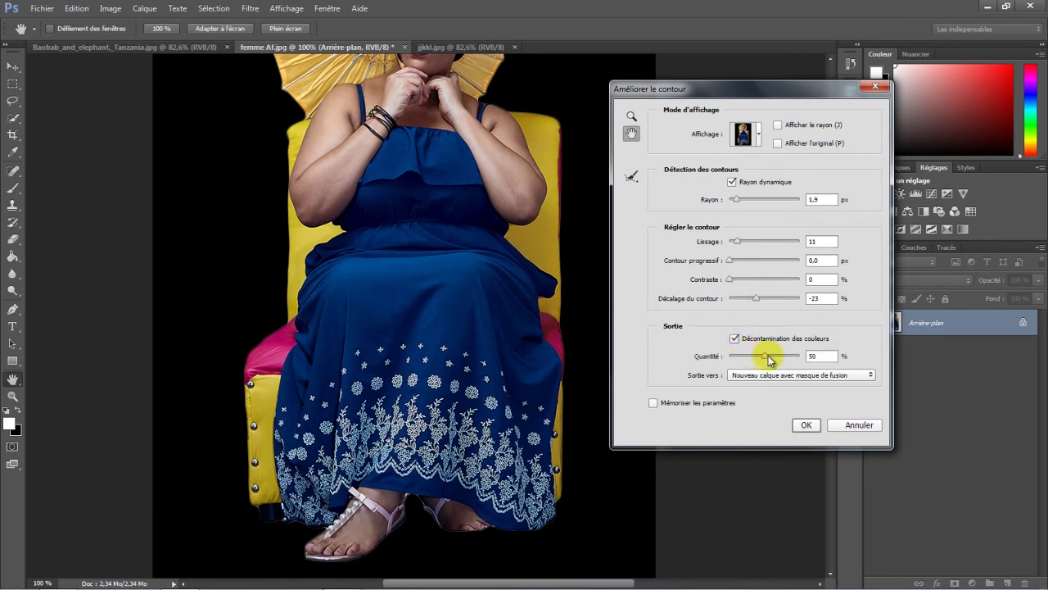
left_click(776, 357)
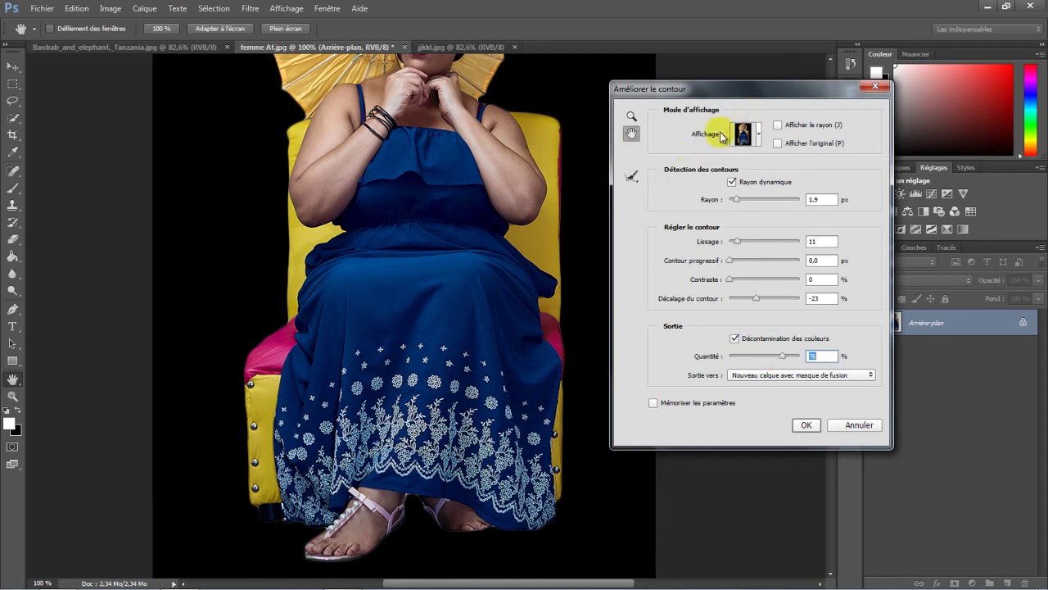
Zoom out to the whole image and compare the refined edges against the original
mouse_move(468, 123)
left_mouse_down()
mouse_move(465, 238)
mouse_move(465, 223)
left_mouse_up()
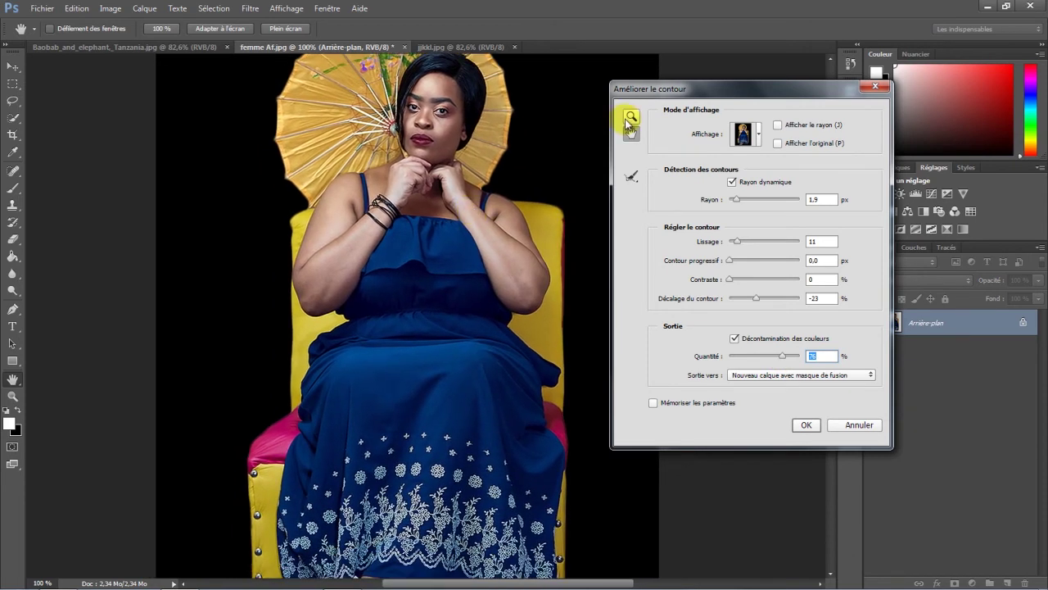
key("z")
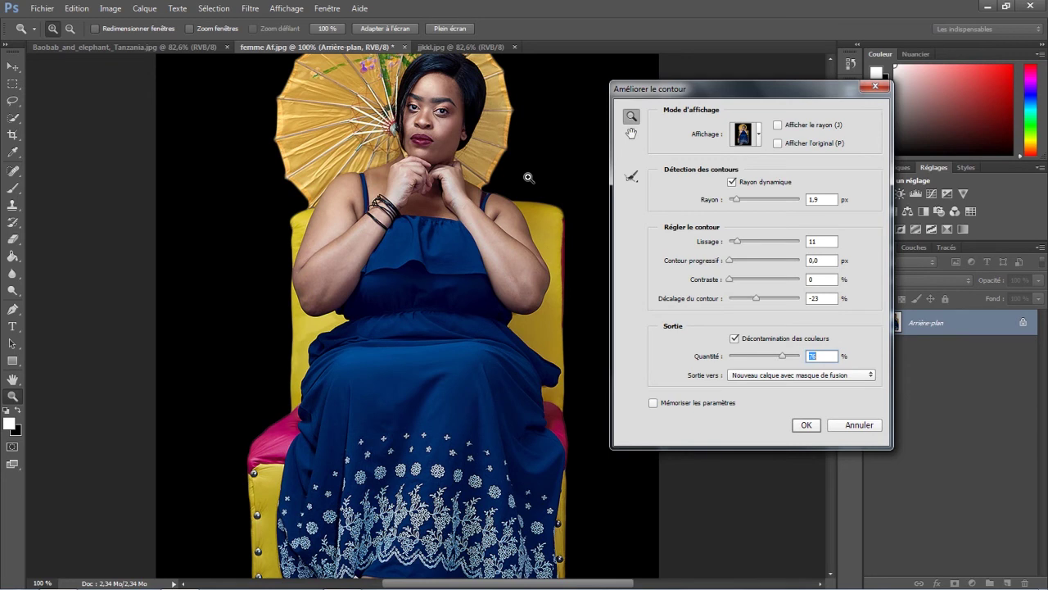
left_click(529, 177, "alt")
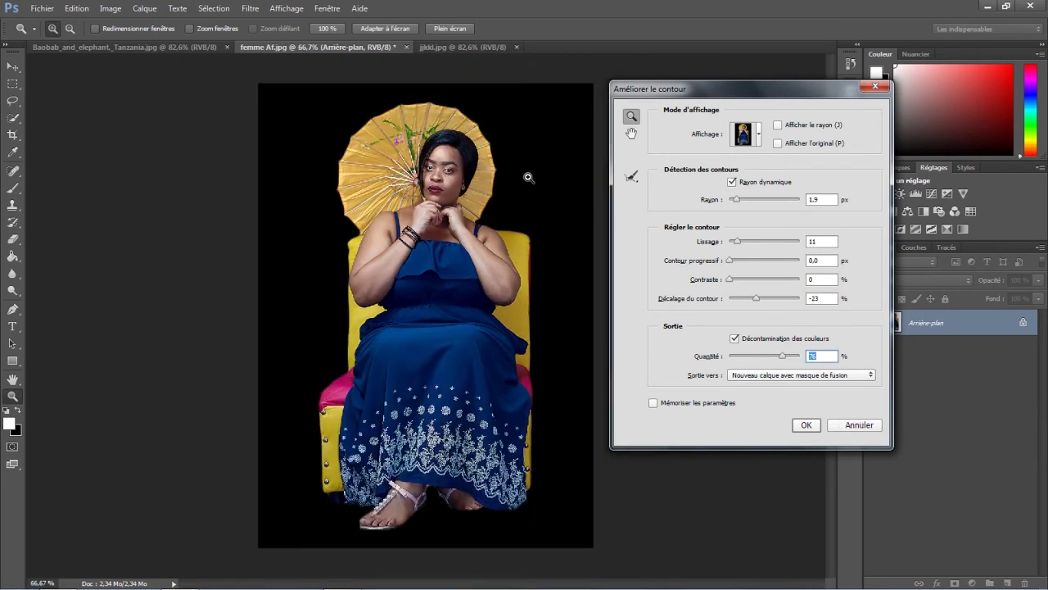
left_click(778, 143)
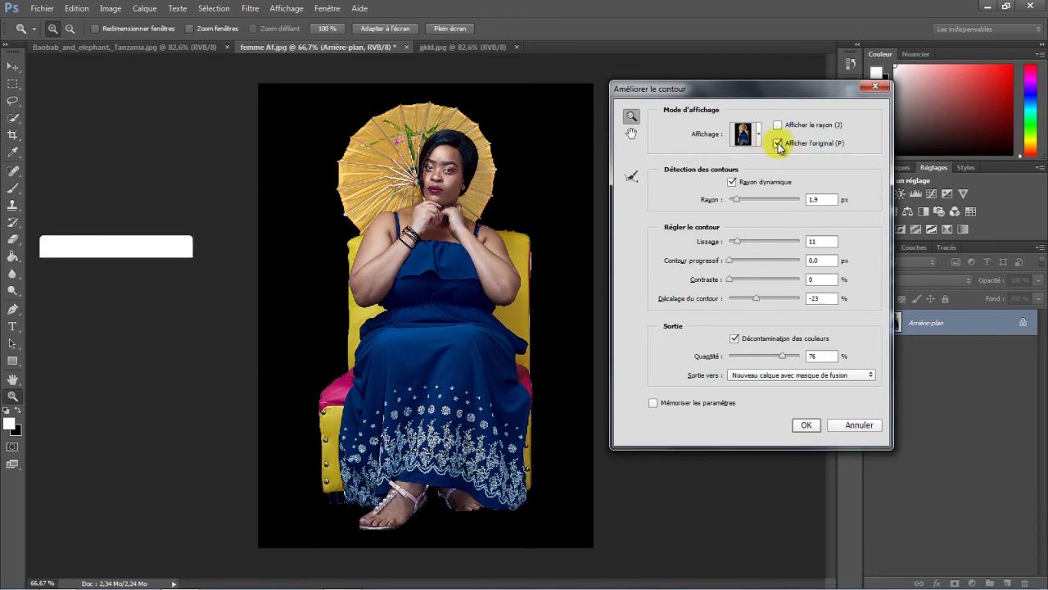
left_click(777, 143)
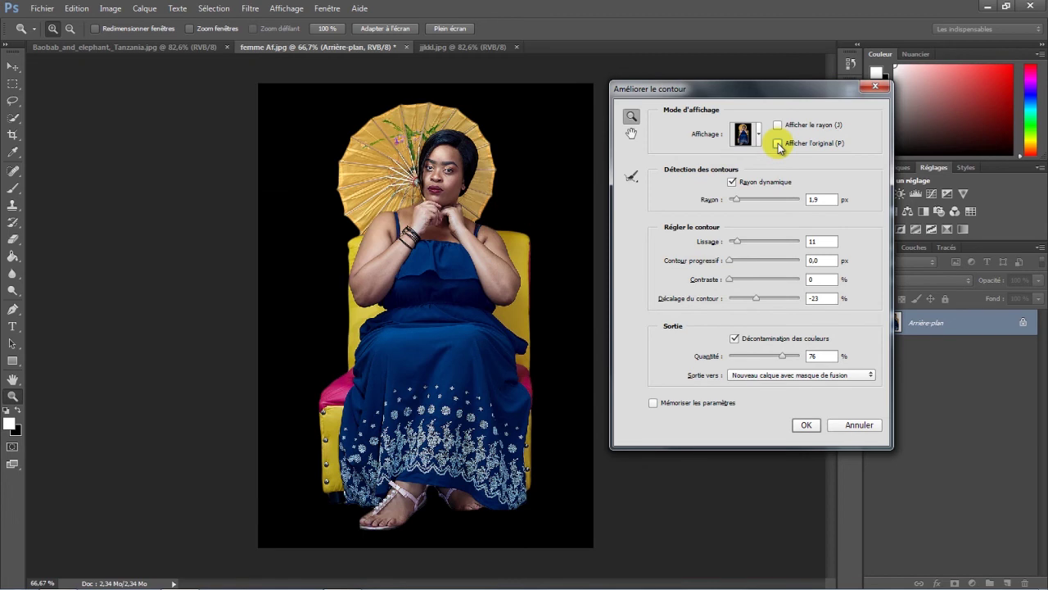
Output the refined cut-out as a new layer with a layer mask
left_click(806, 424)
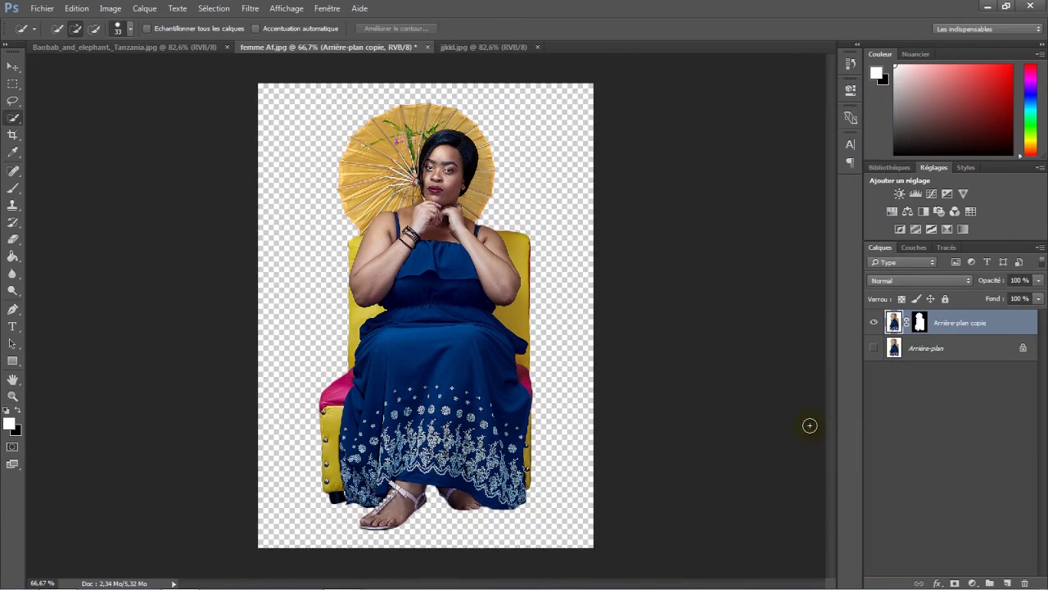
left_click(559, 262)
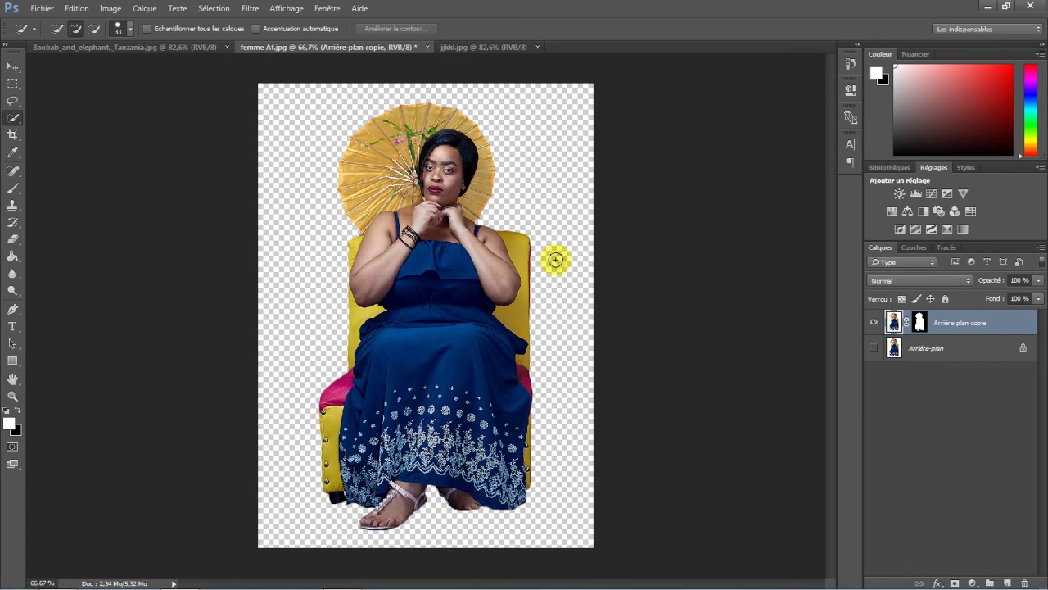
scroll(555, 260, "down", 1)
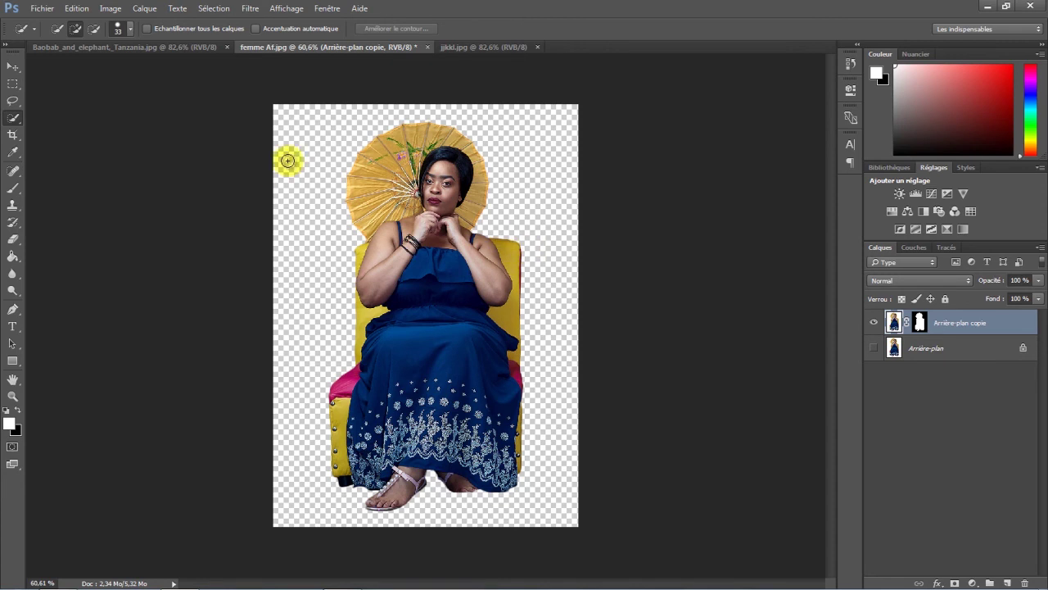
Place train-station-837651_1920 as a linked layer with proportions locked
left_click(43, 8)
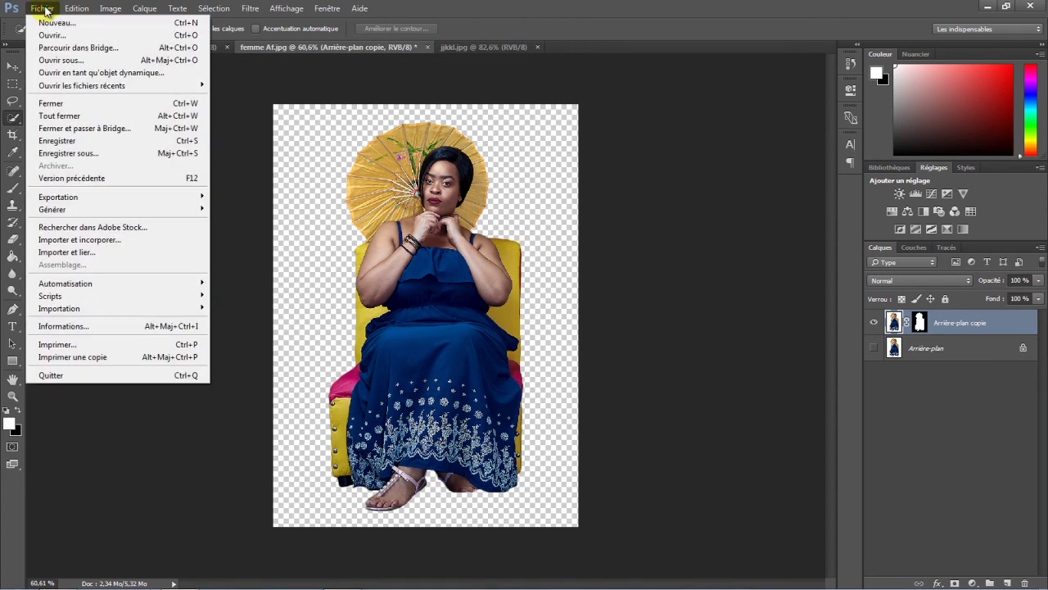
left_click(60, 253)
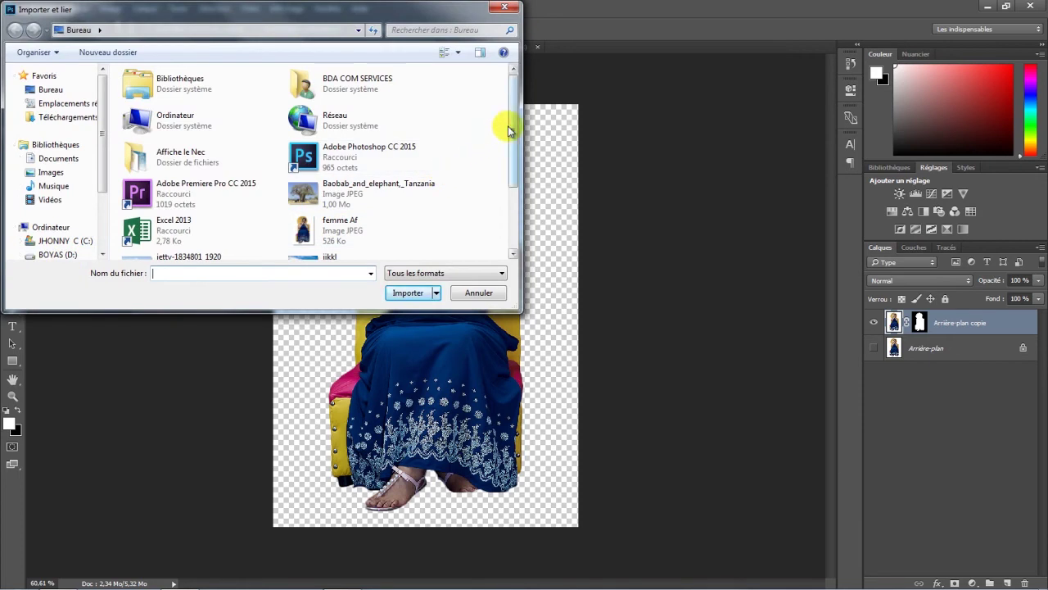
left_click_drag(508, 131, 509, 168)
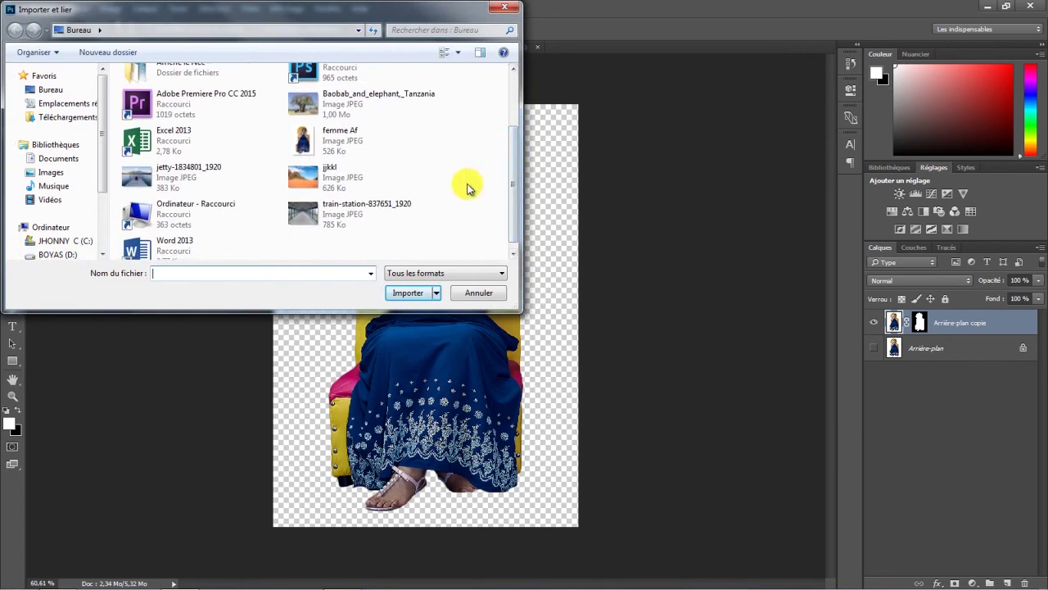
double_click(308, 212)
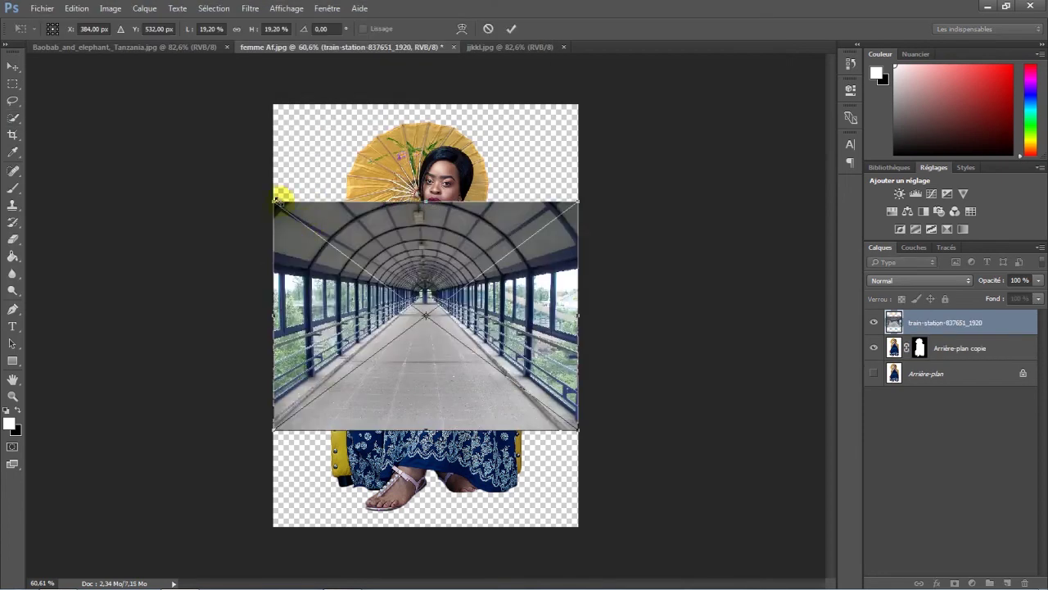
left_click(238, 29)
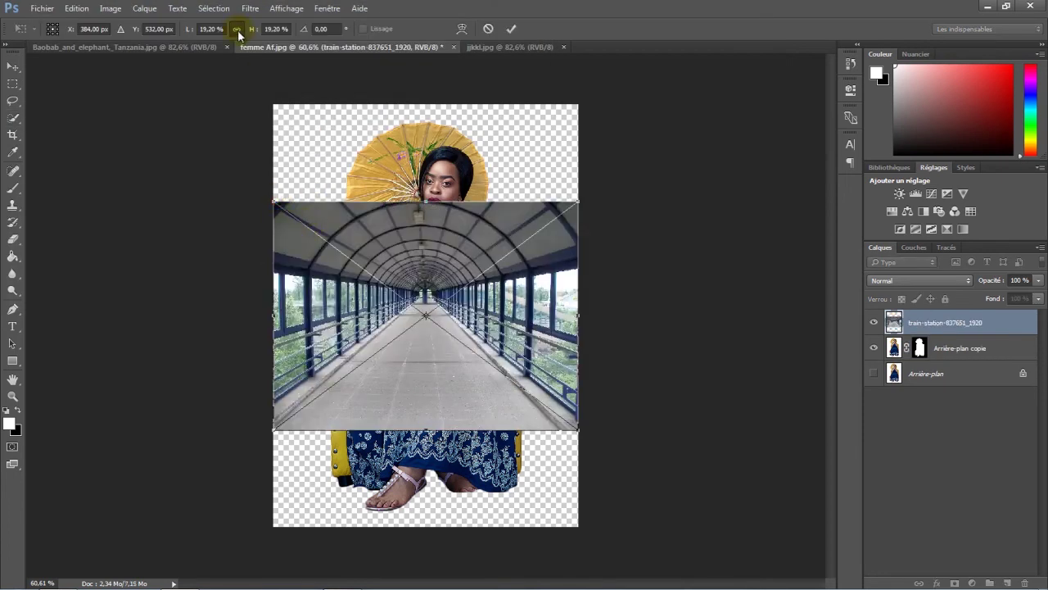
Scale the station photo to about 37% to fill the canvas and move it beneath the woman layer
left_click_drag(252, 32, 264, 31)
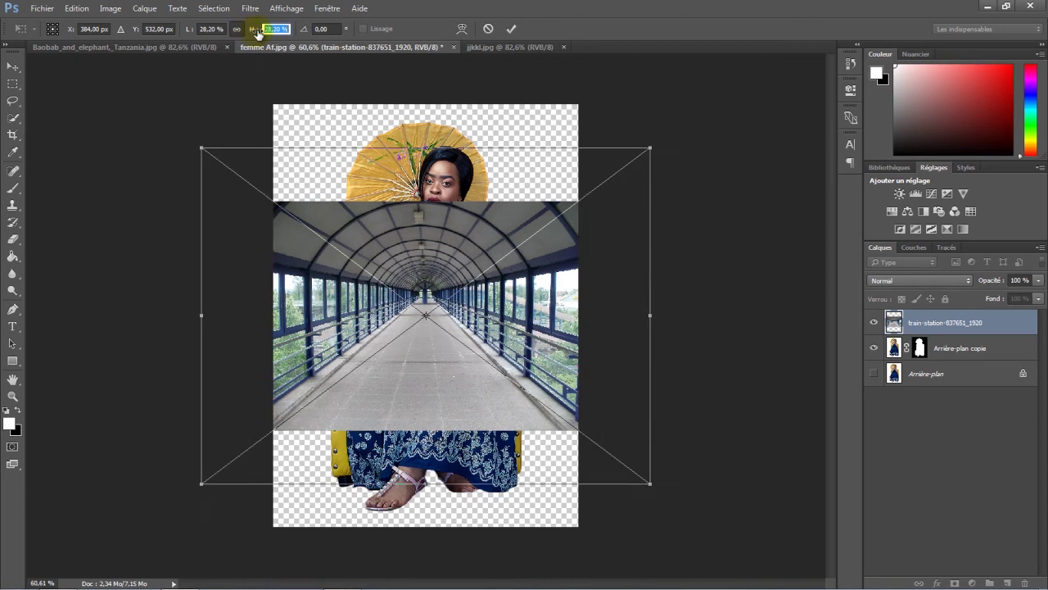
left_click(511, 29)
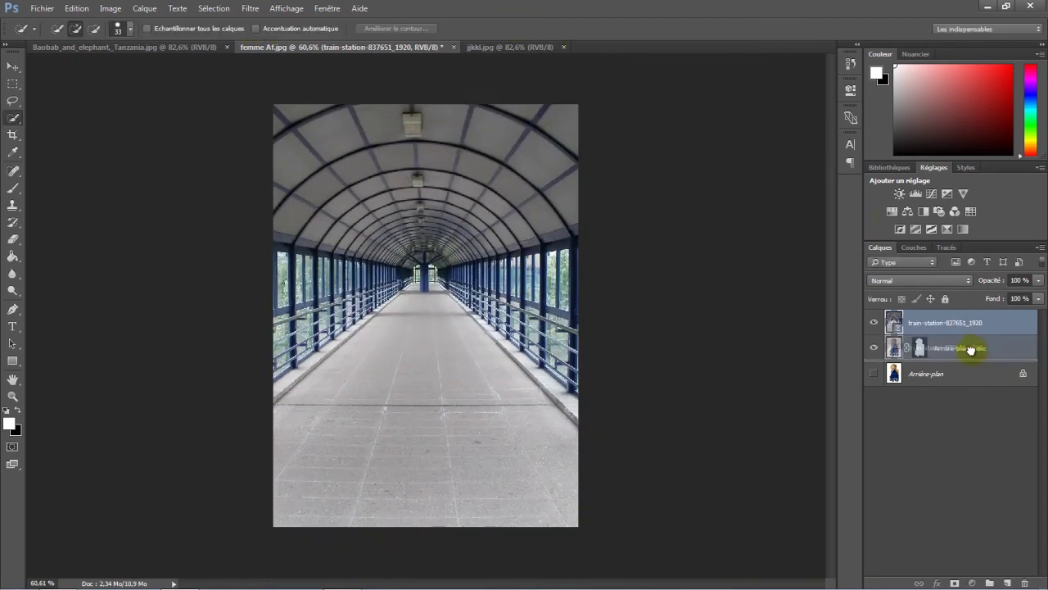
left_click_drag(974, 330, 972, 349)
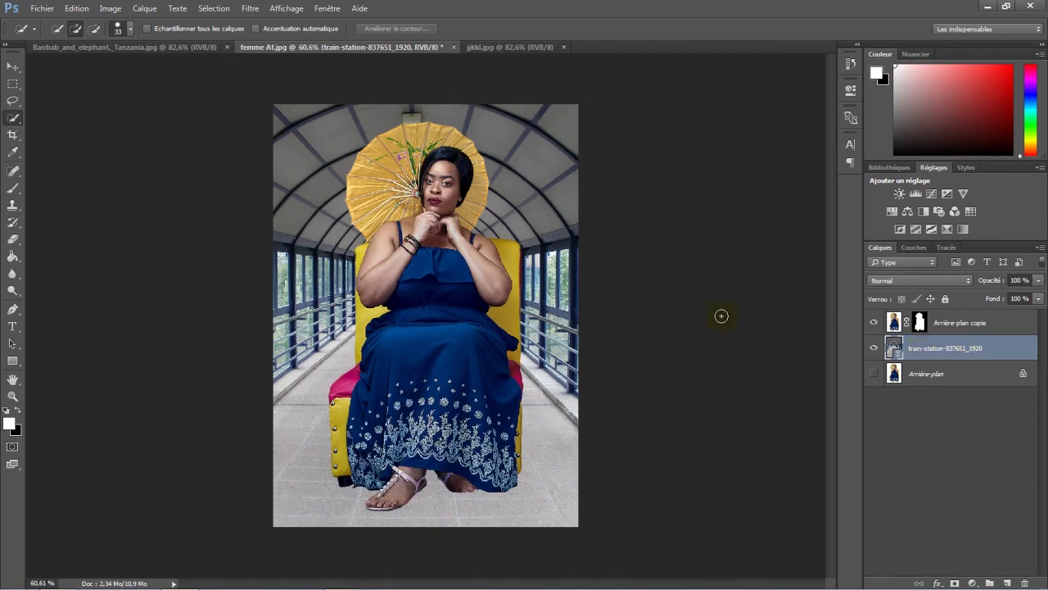
left_click(13, 66)
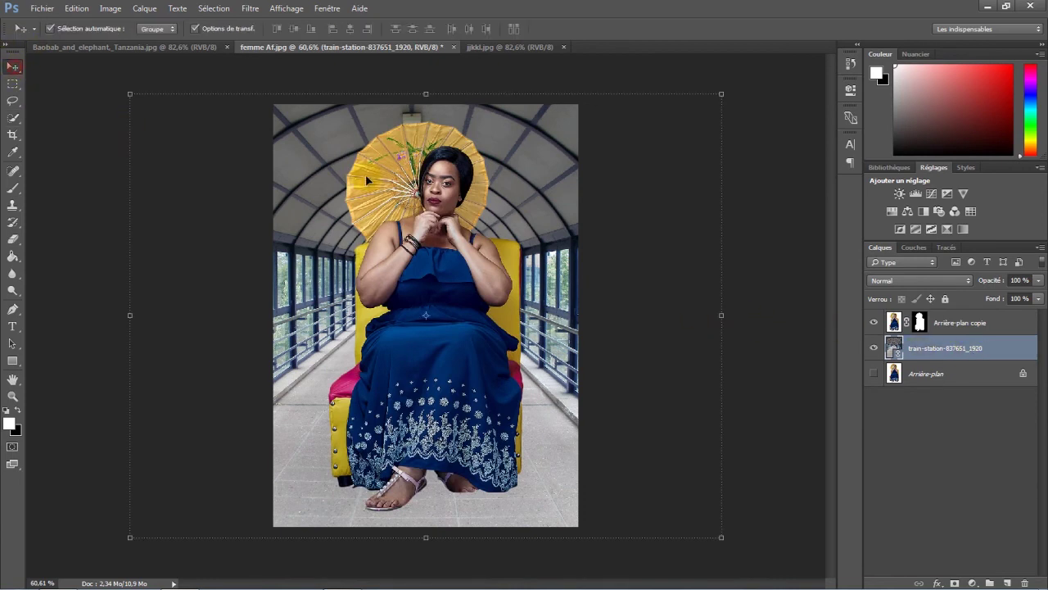
left_click(749, 221)
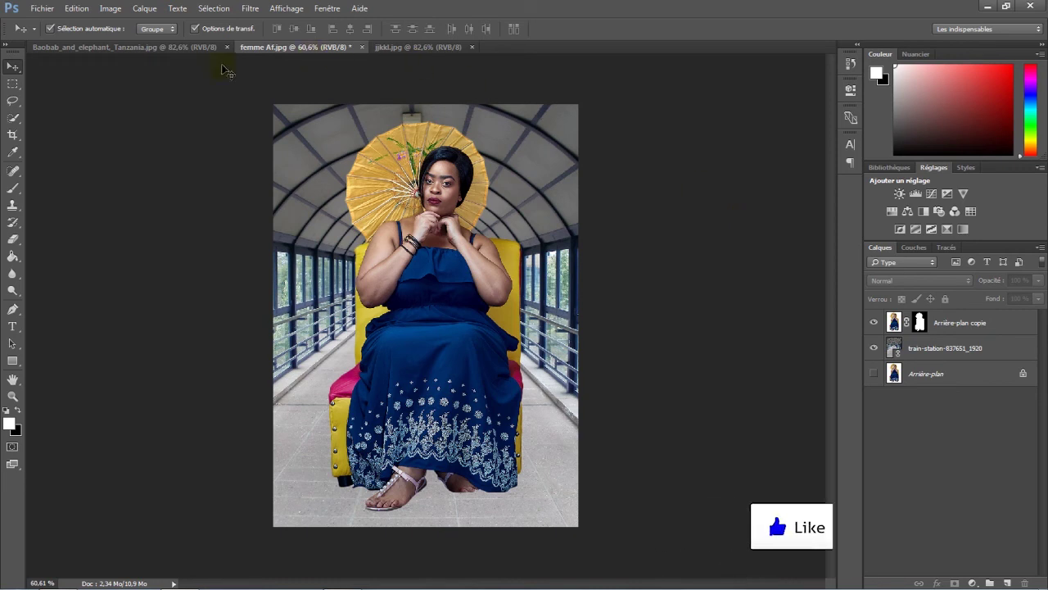
left_click(156, 45)
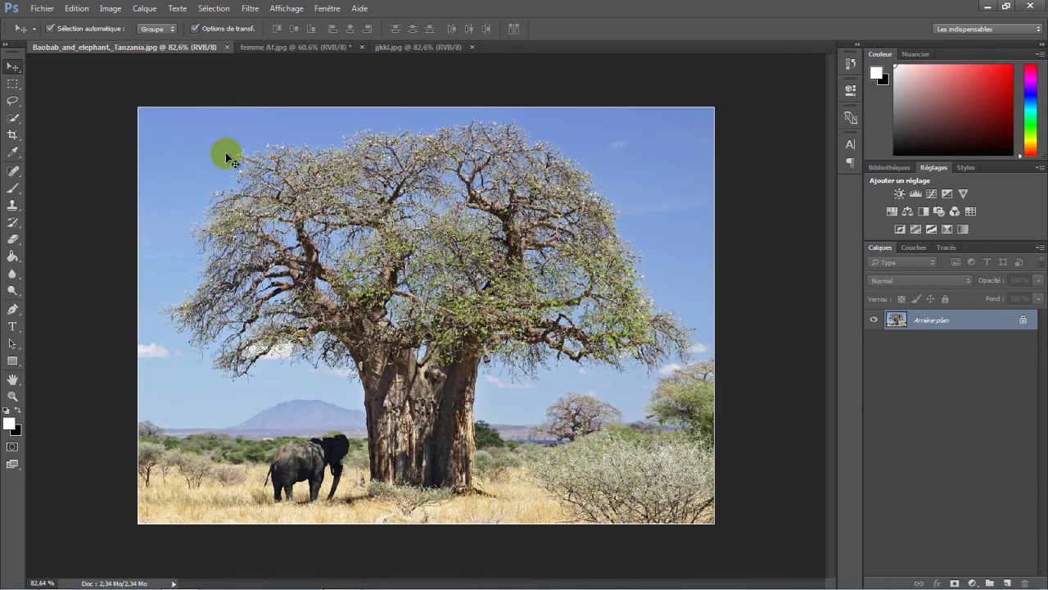
Try a quick selection of the Baobab sky, deselect it, and switch to the jjkkl photo
left_click(15, 118)
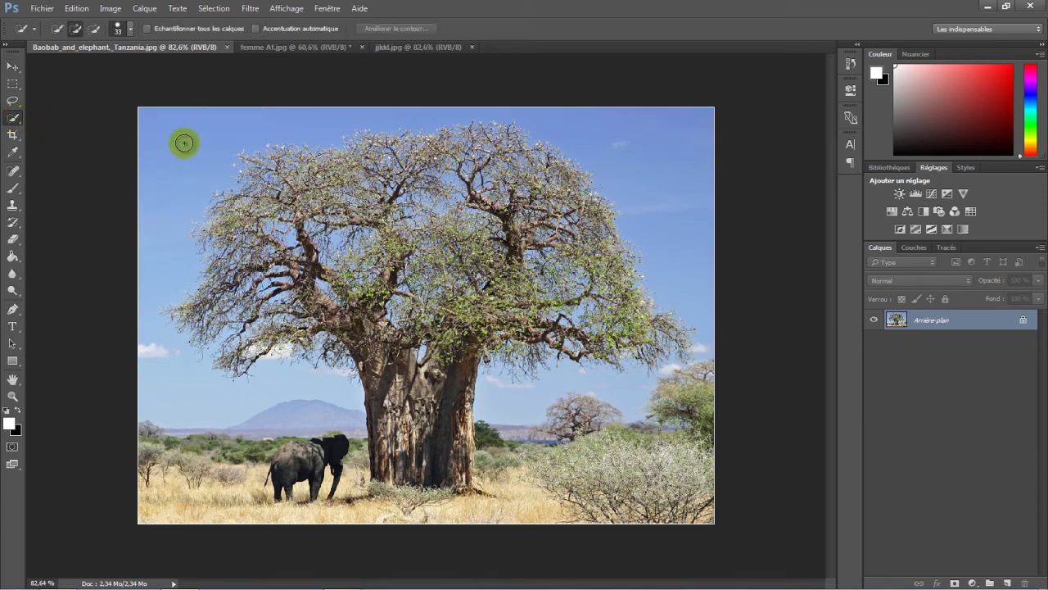
mouse_move(184, 143)
left_mouse_down()
mouse_move(172, 194)
mouse_move(285, 120)
mouse_move(357, 114)
left_mouse_up()
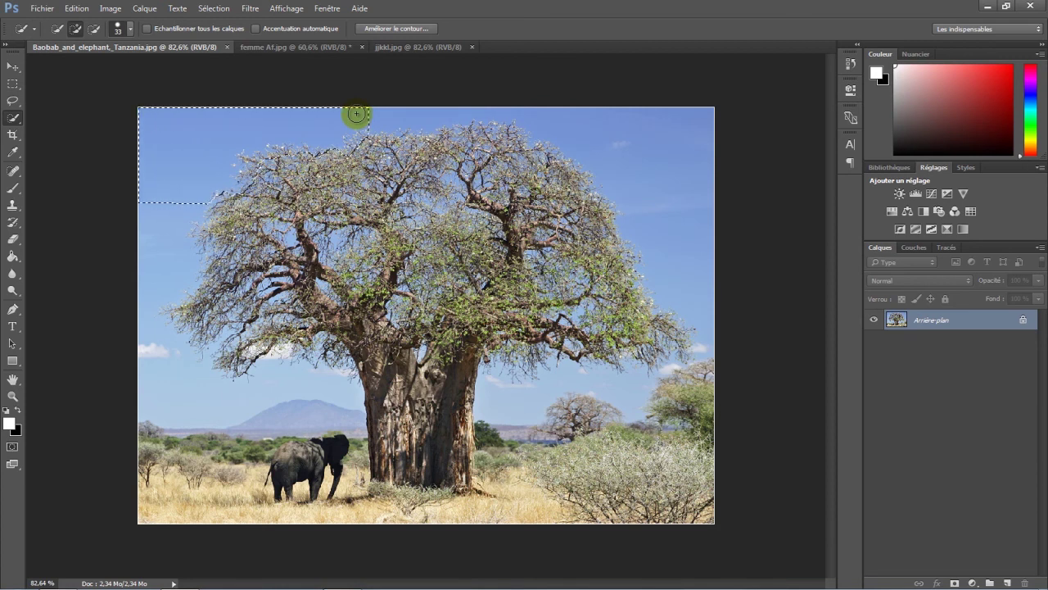
mouse_move(356, 113)
left_mouse_down()
mouse_move(480, 107)
mouse_move(550, 121)
left_mouse_up()
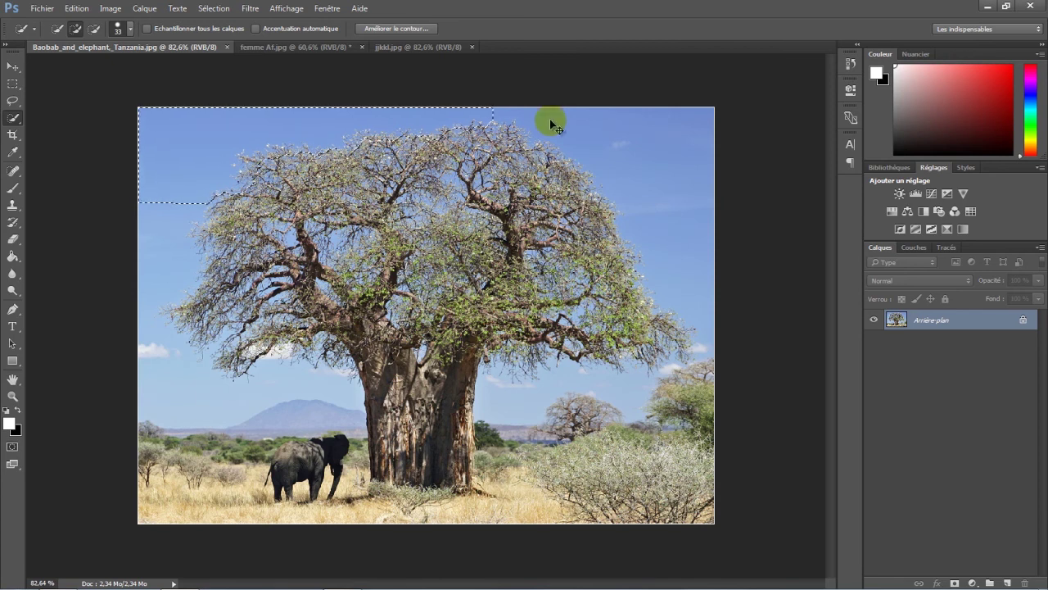
key("ctrl+d")
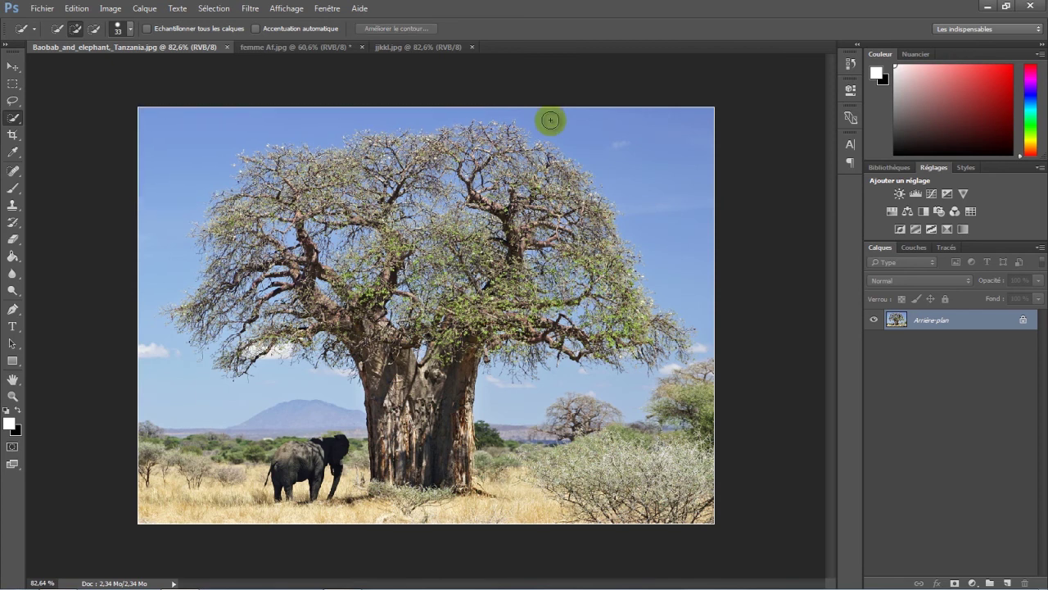
left_click(422, 47)
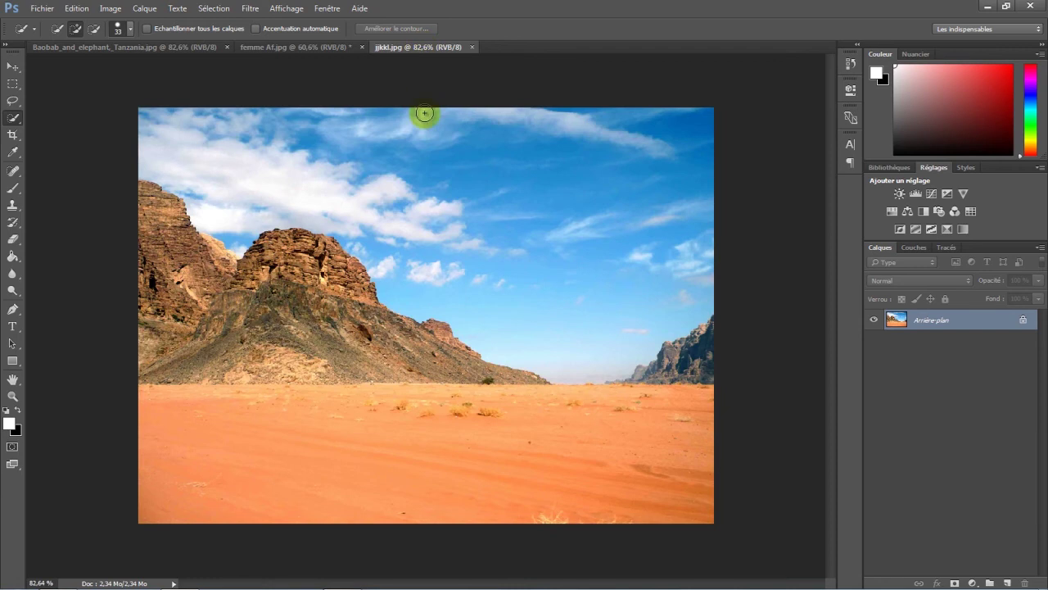
Quick-select the whole jjkkl sky, then invert it to select the mountains and sand
scroll(451, 189, "down", 1)
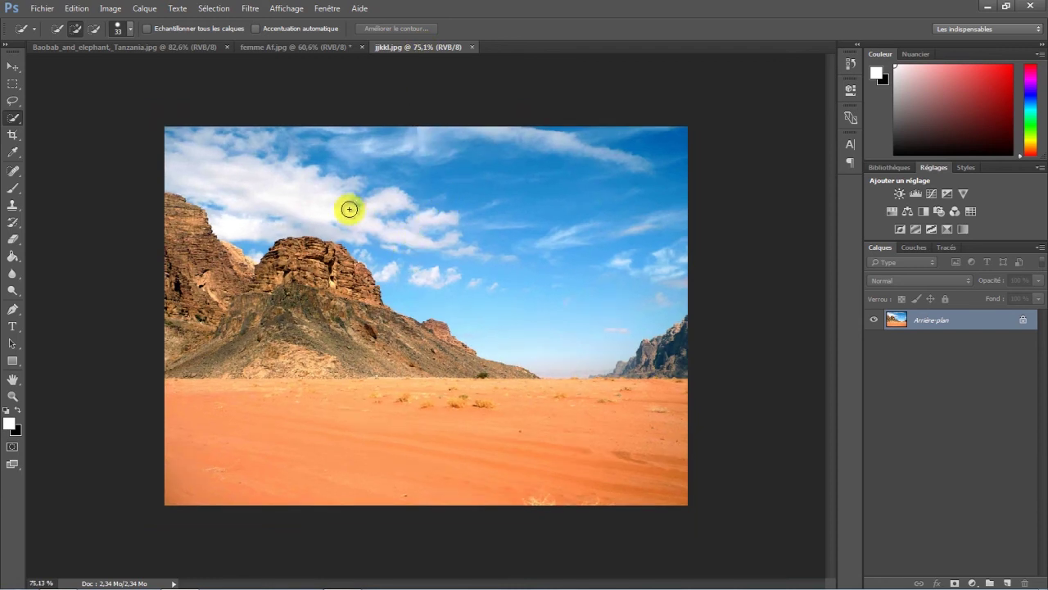
left_click_drag(178, 133, 351, 195)
mouse_move(476, 256)
left_mouse_down()
mouse_move(497, 220)
mouse_move(564, 295)
left_mouse_up()
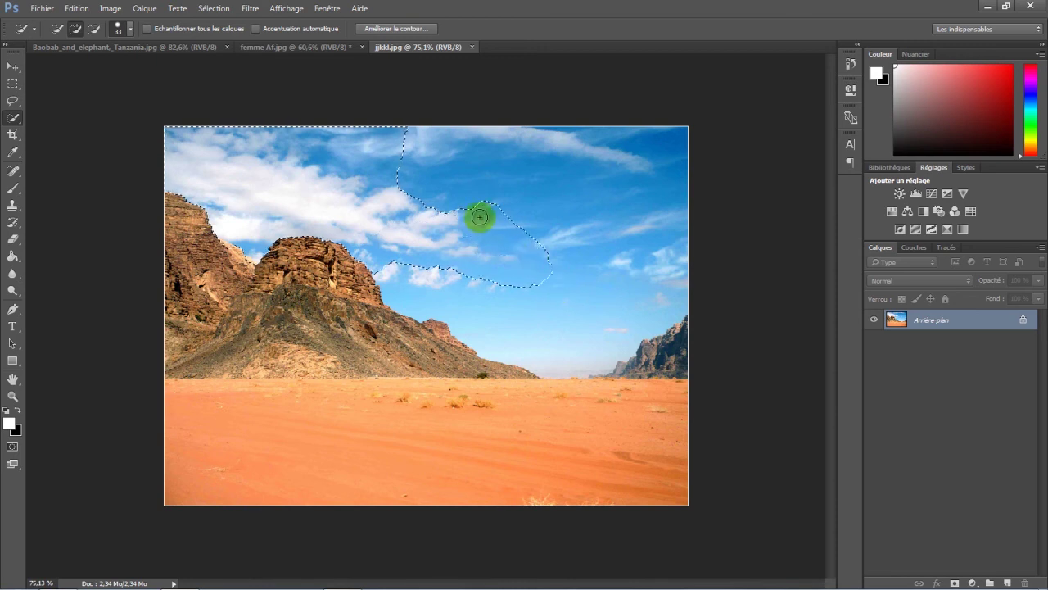
left_click_drag(480, 220, 543, 277)
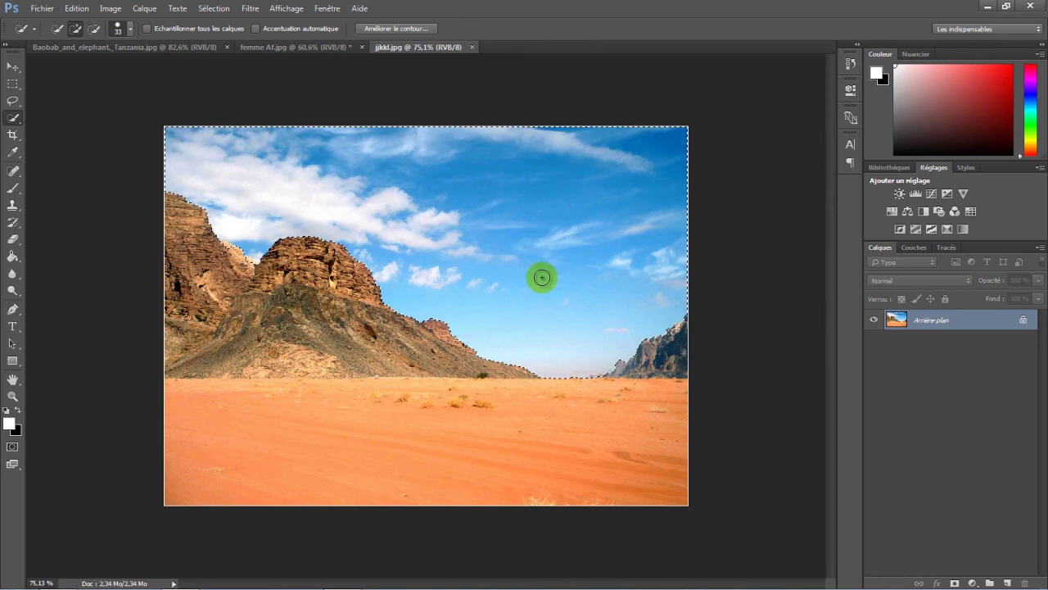
left_click(214, 8)
left_click(215, 61)
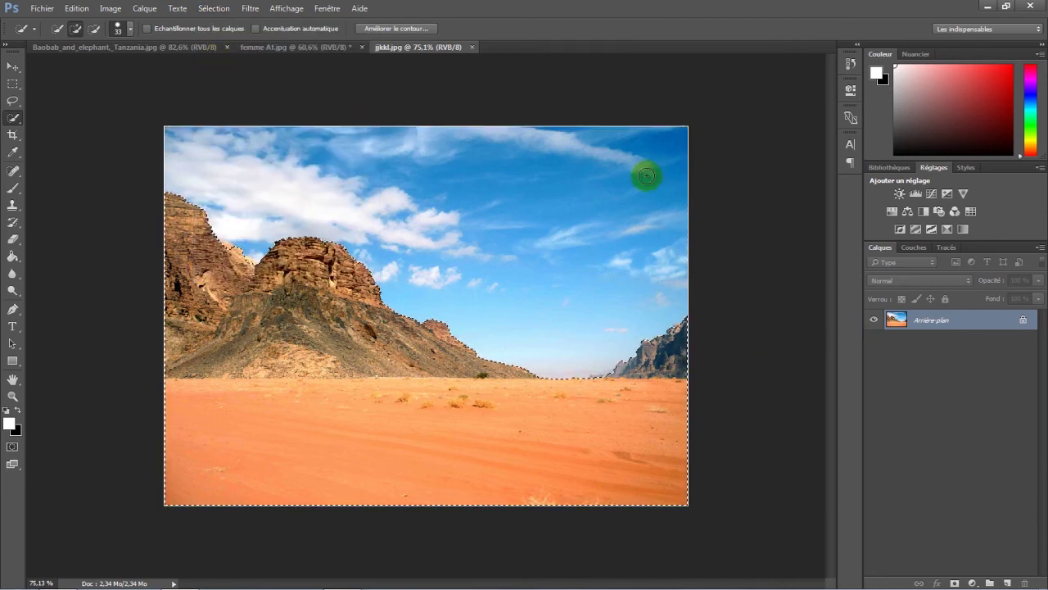
Refine the sky selection edge with Rayon dynamique, Lissage 13, Décalage +31%, then add a layer mask
left_click(391, 28)
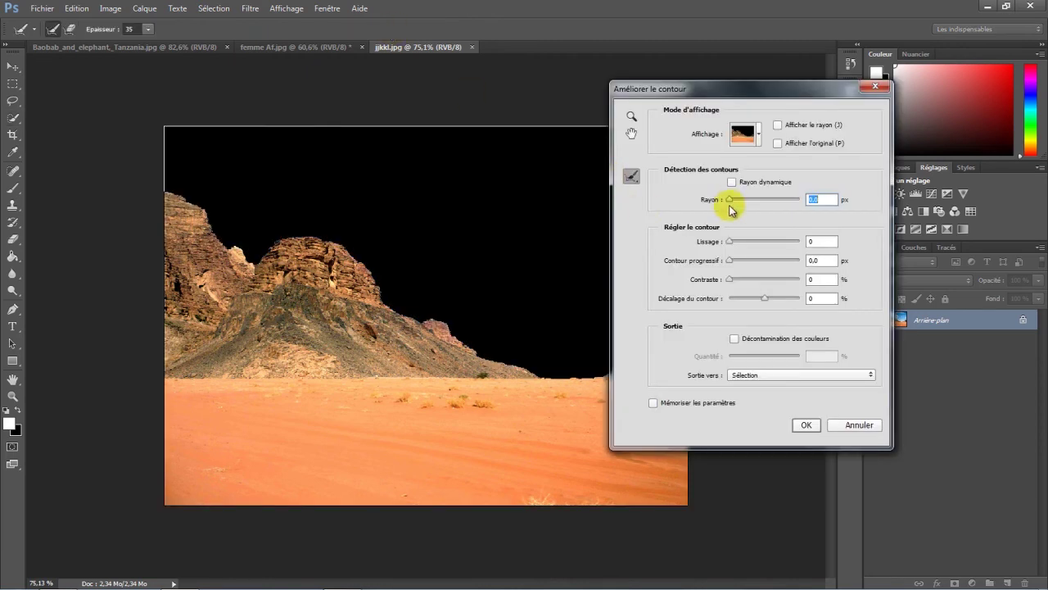
left_click(732, 182)
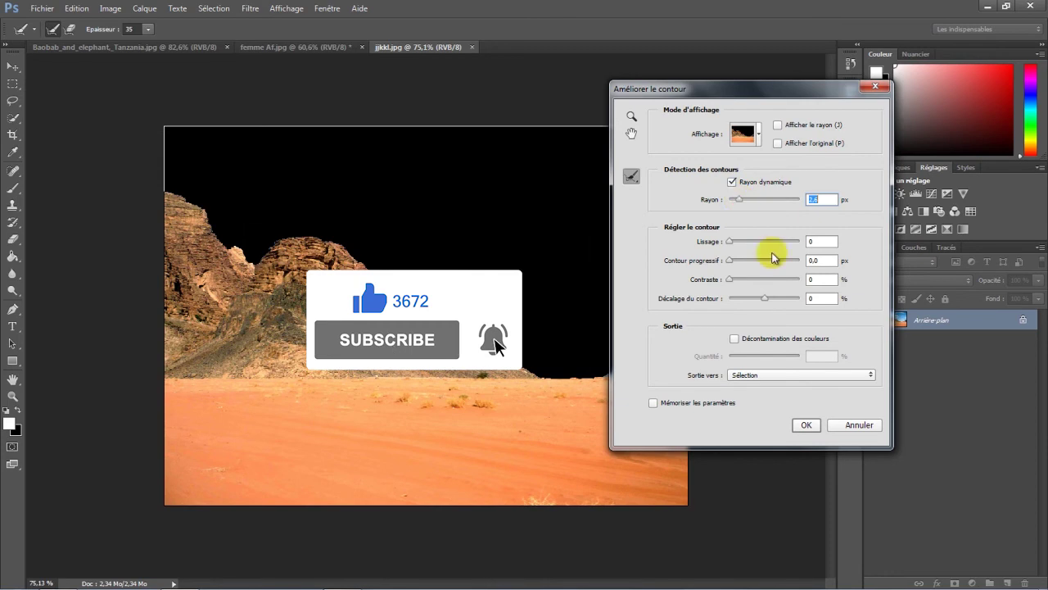
left_click(739, 240)
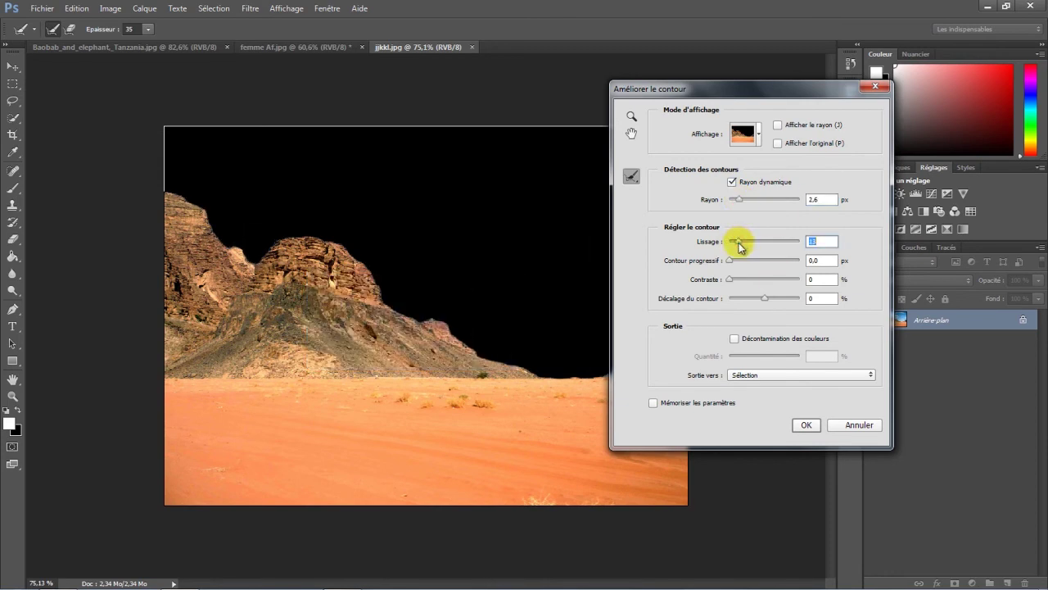
left_click(775, 298)
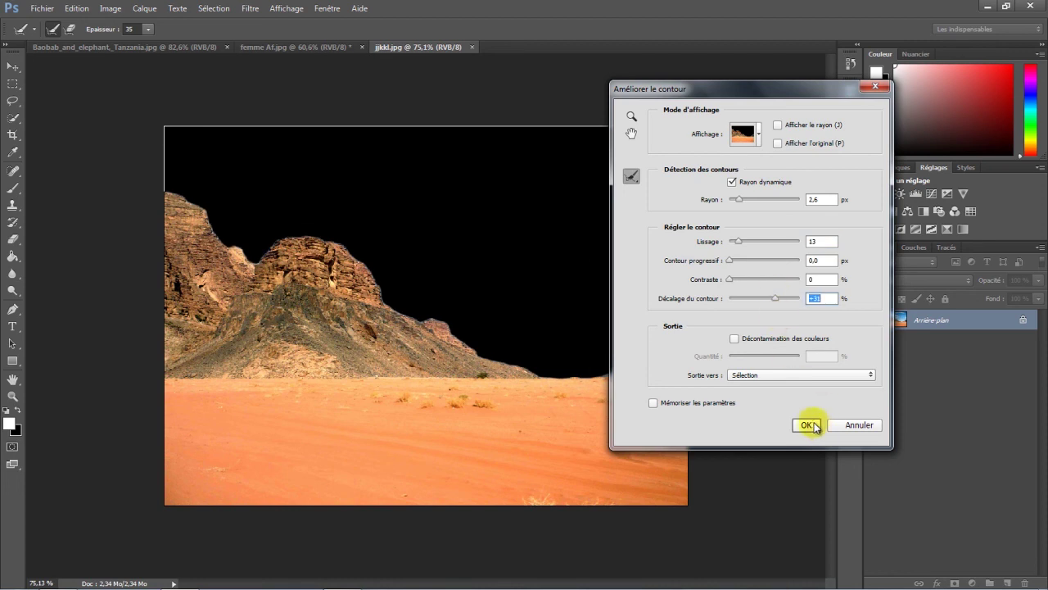
left_click(807, 425)
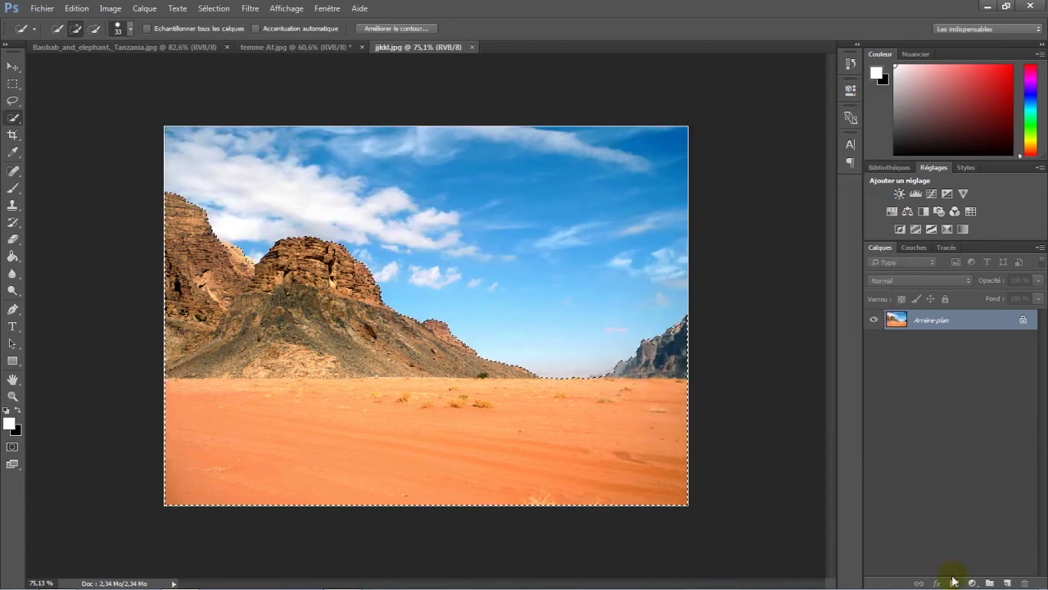
left_click(954, 583)
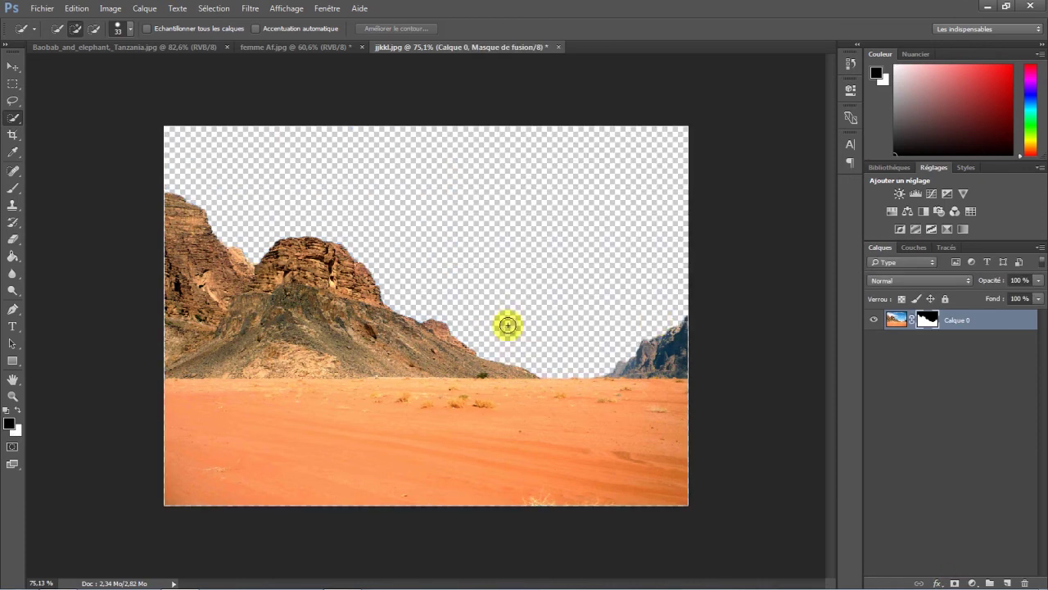
scroll(645, 313, "down", 1)
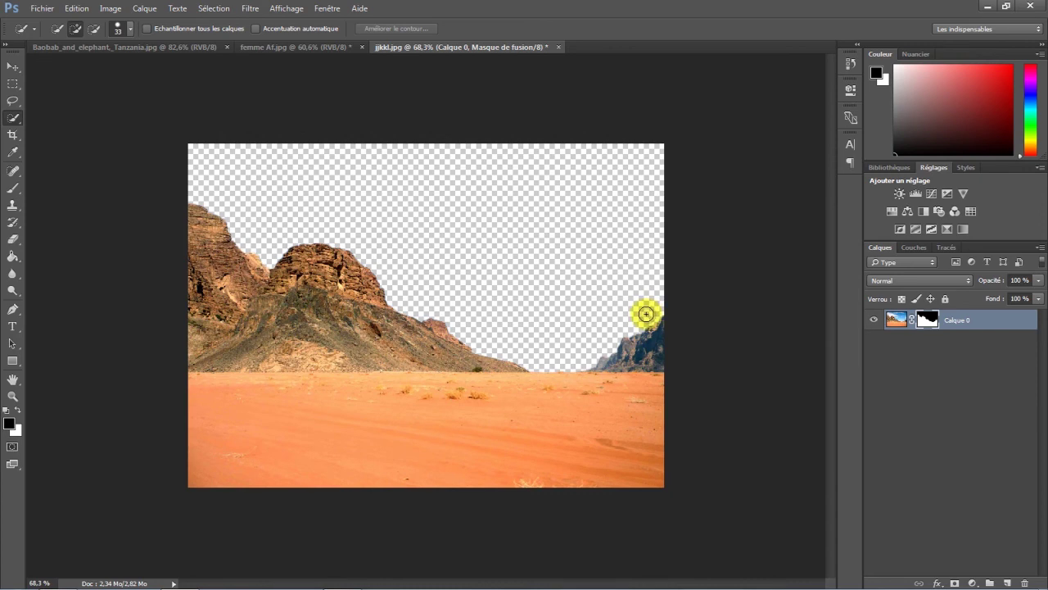
Place jetty-1834801_1920 as a linked image and move its layer below Calque 0
left_click(41, 9)
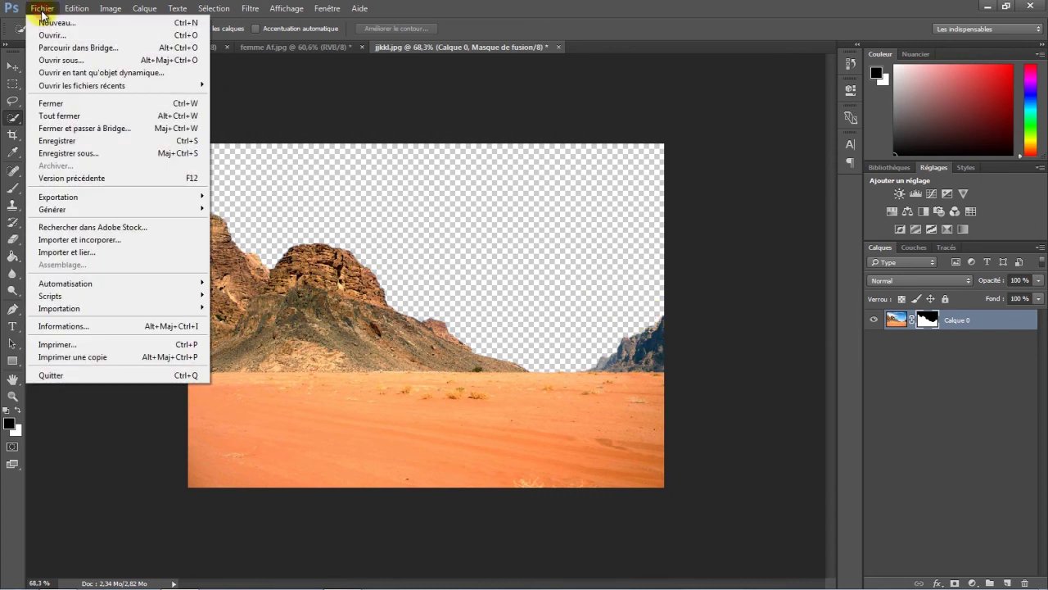
left_click(67, 252)
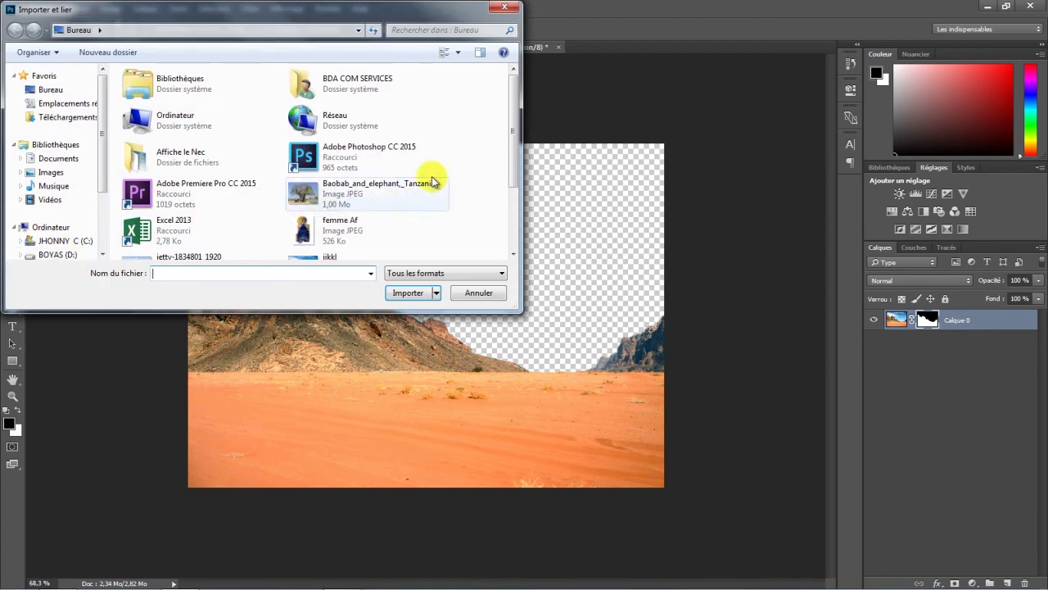
left_click_drag(515, 125, 510, 164)
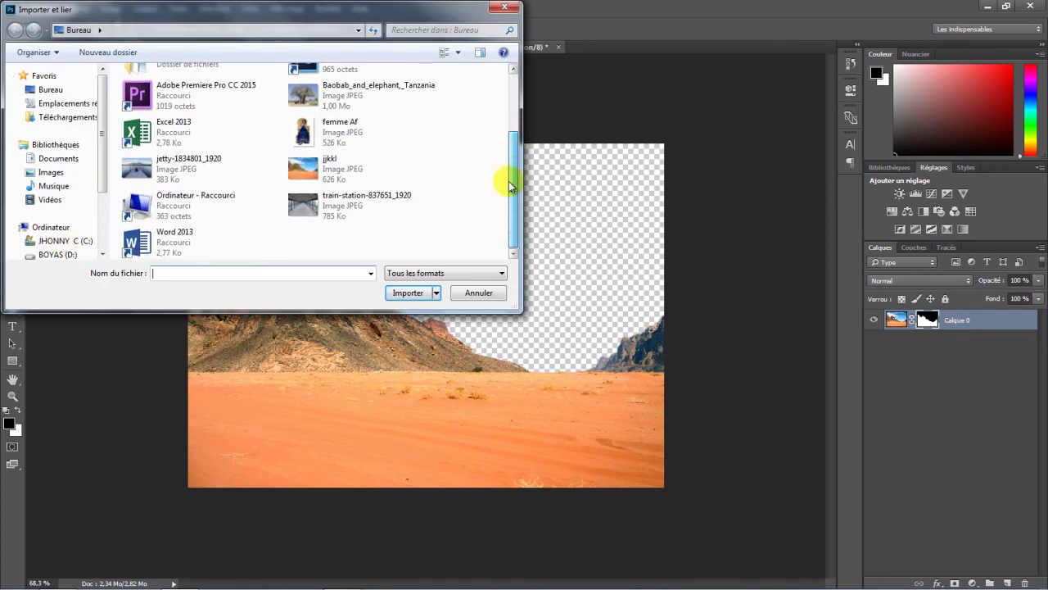
double_click(172, 168)
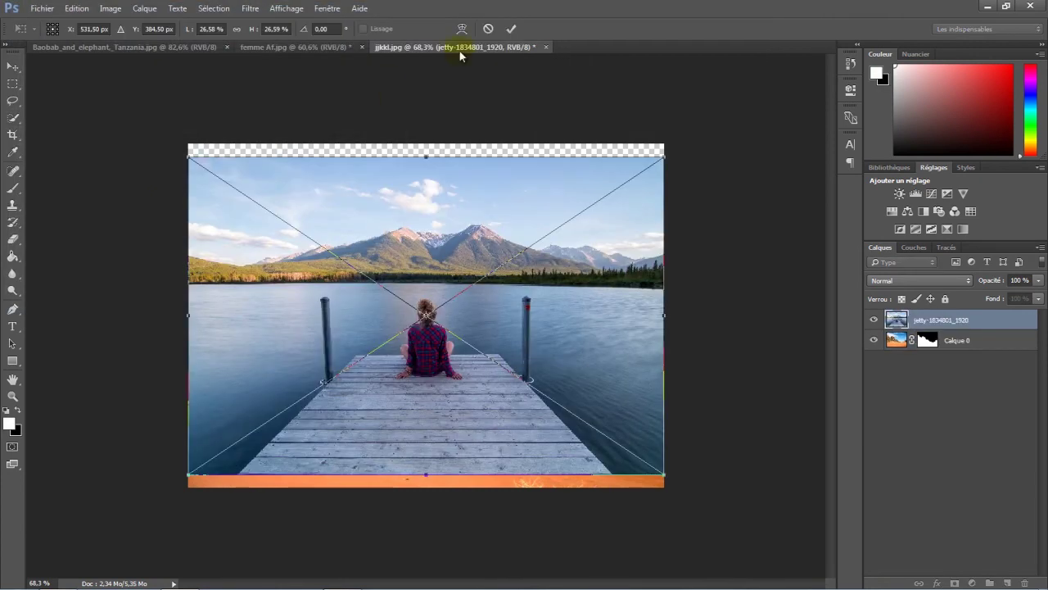
left_click(513, 30)
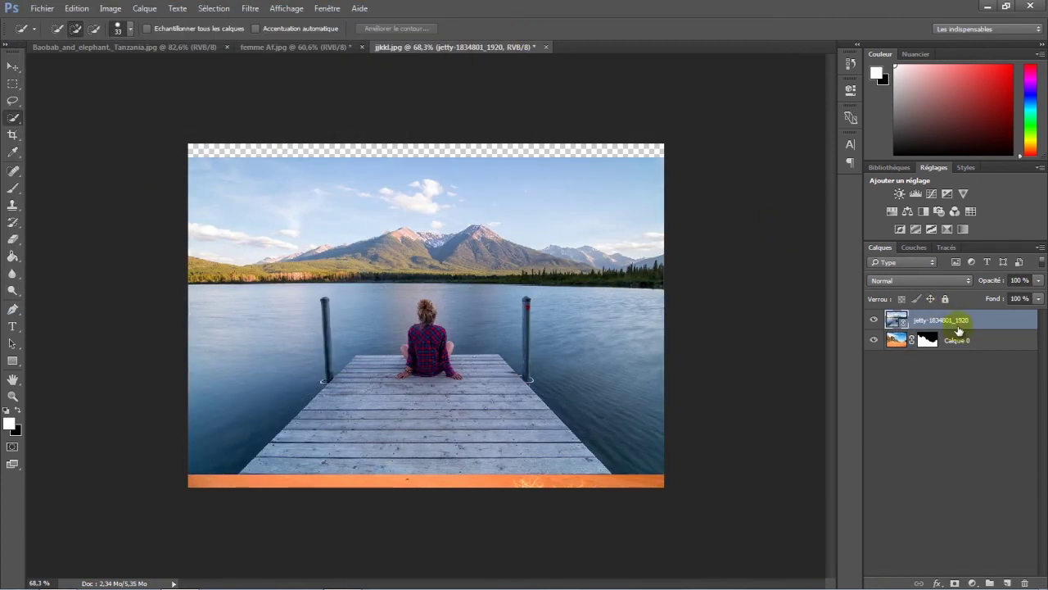
left_click_drag(972, 325, 972, 343)
Scale the jetty photo to about 51% and position its mountains in the sky gap
left_click(13, 66)
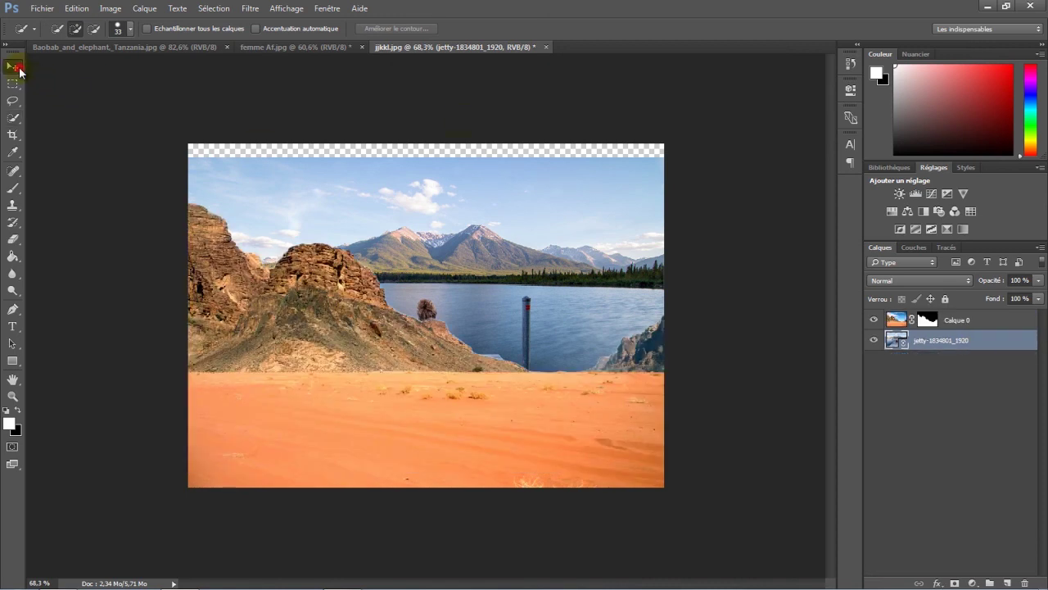
left_click(412, 152)
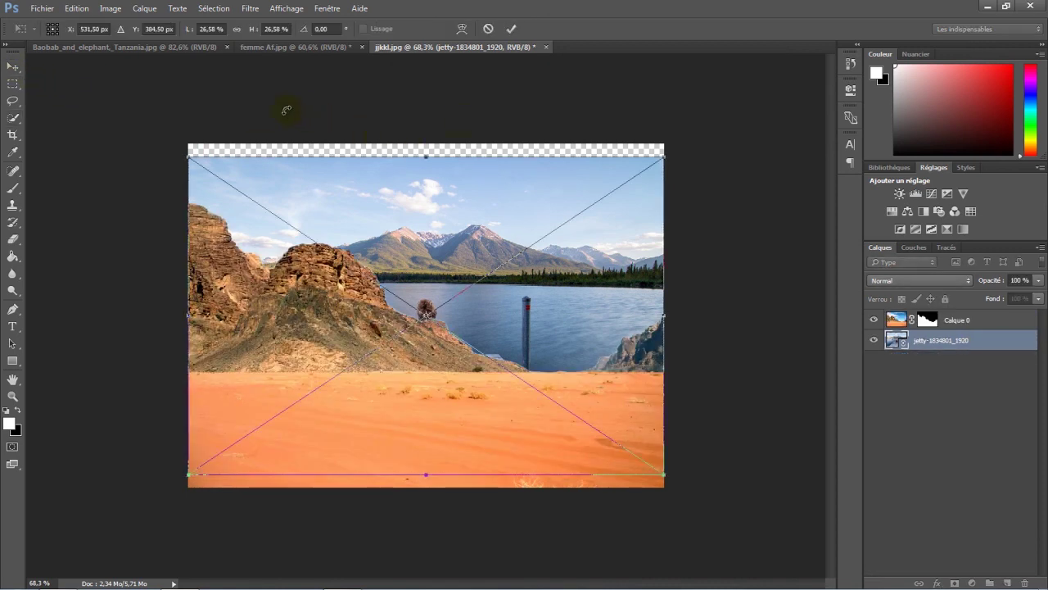
left_click_drag(249, 36, 270, 33)
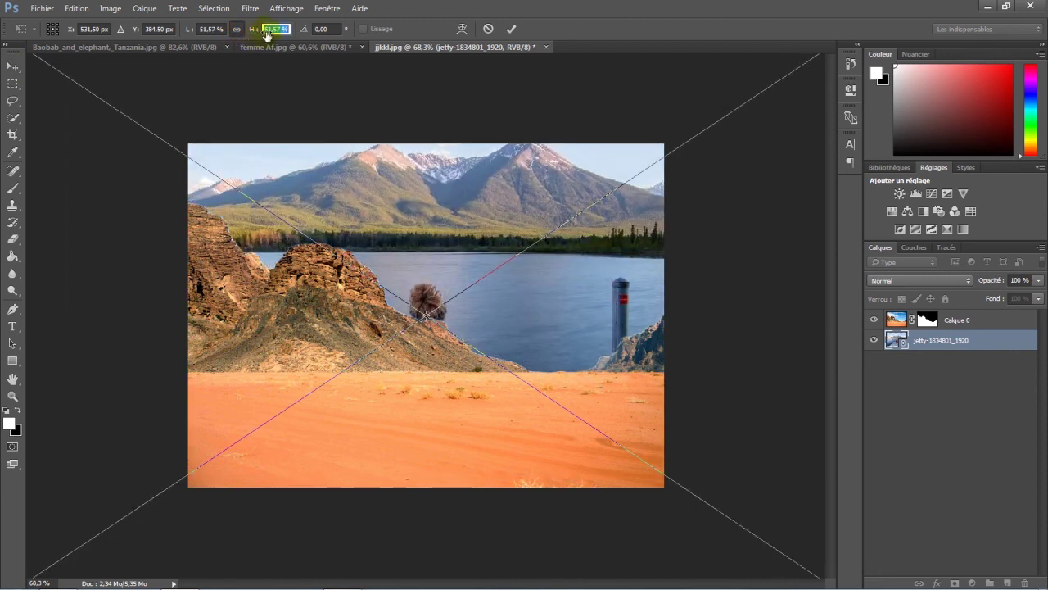
left_click_drag(434, 211, 467, 347)
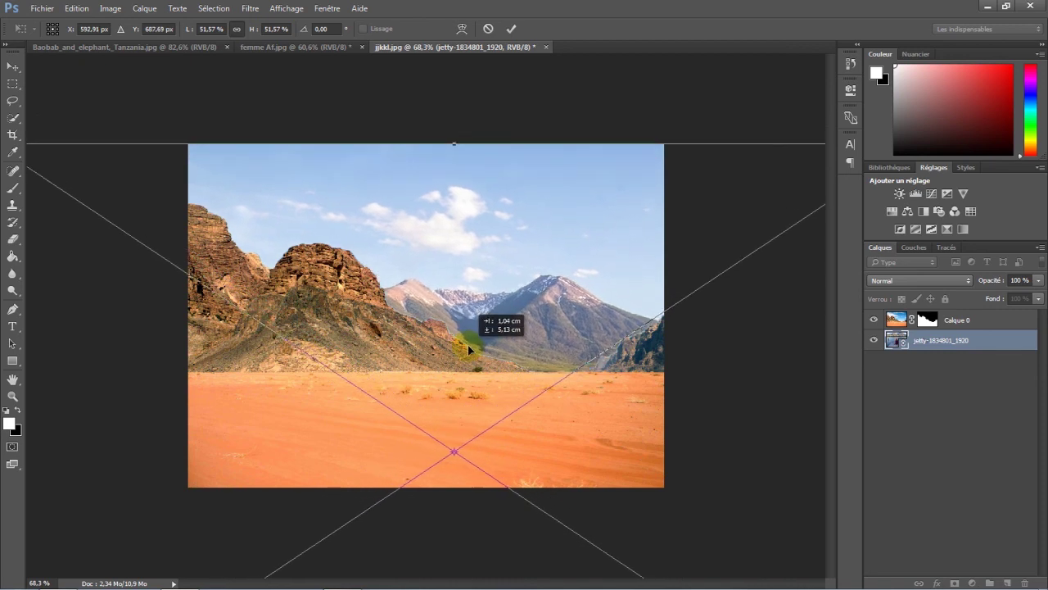
left_click_drag(467, 347, 481, 335)
left_click(514, 29)
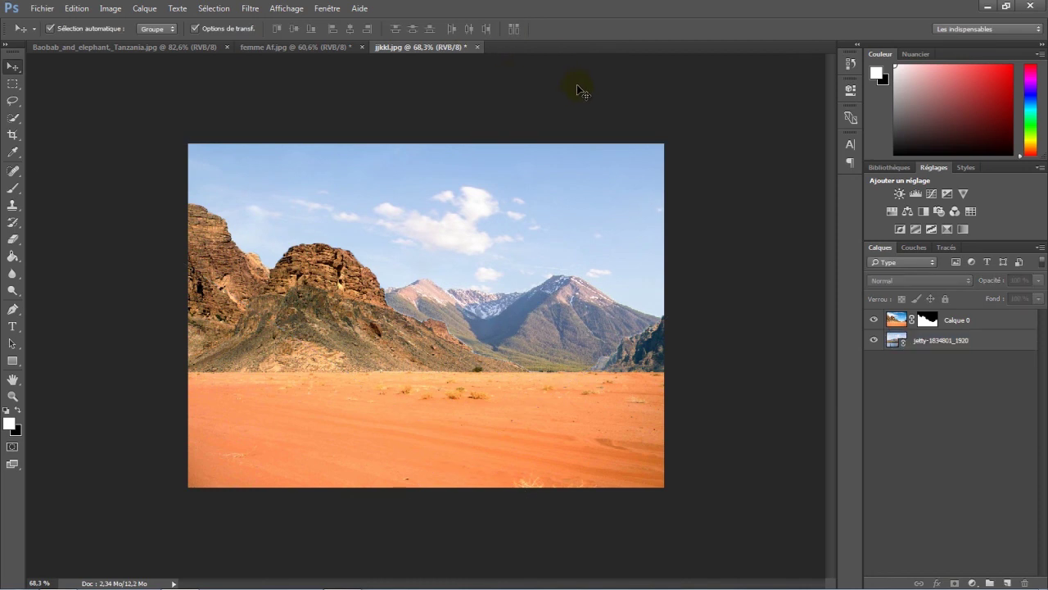
Save the femme Af composite to the desktop as JPEG 'hgj' at quality 12 Maximum
left_click(296, 48)
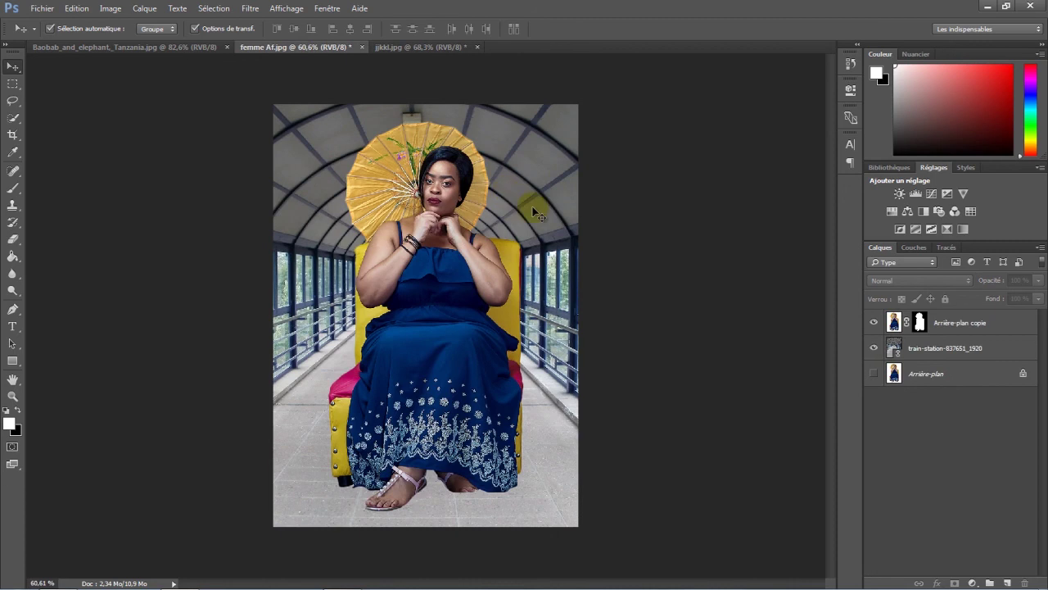
left_click(42, 9)
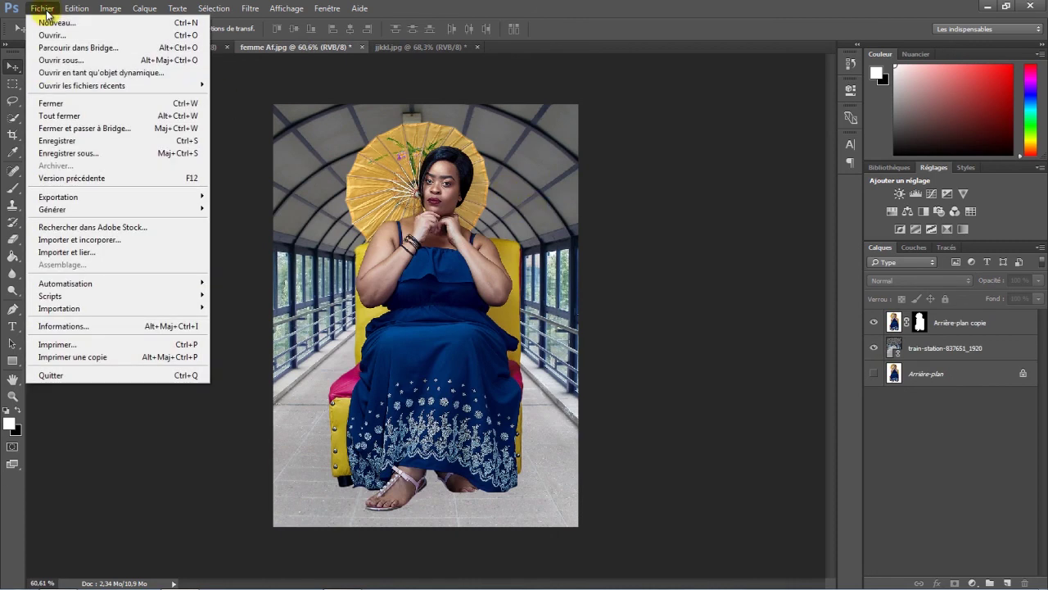
left_click(59, 156)
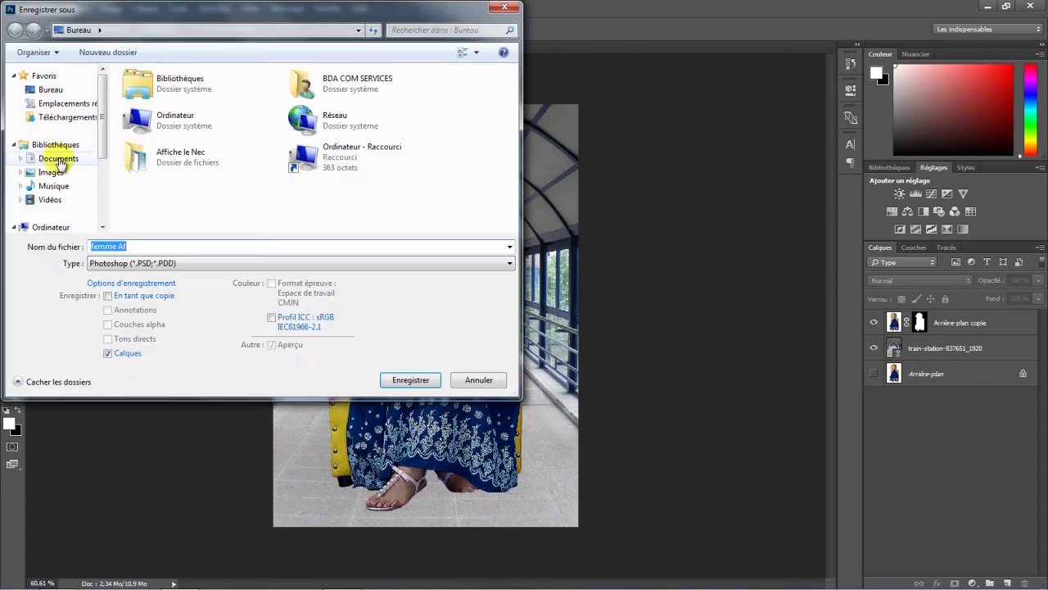
left_click(131, 245)
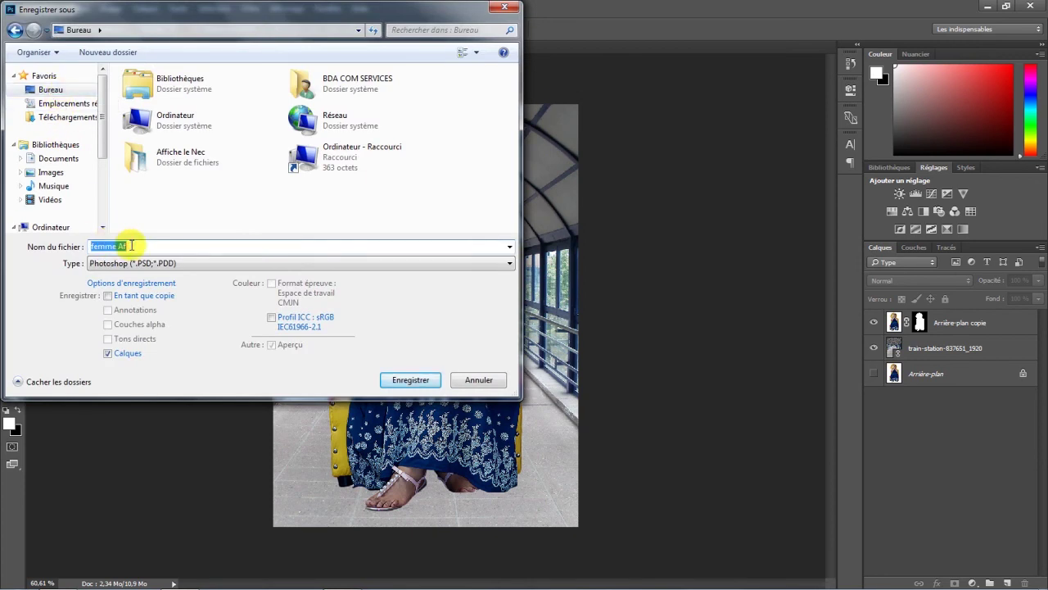
type("hgj")
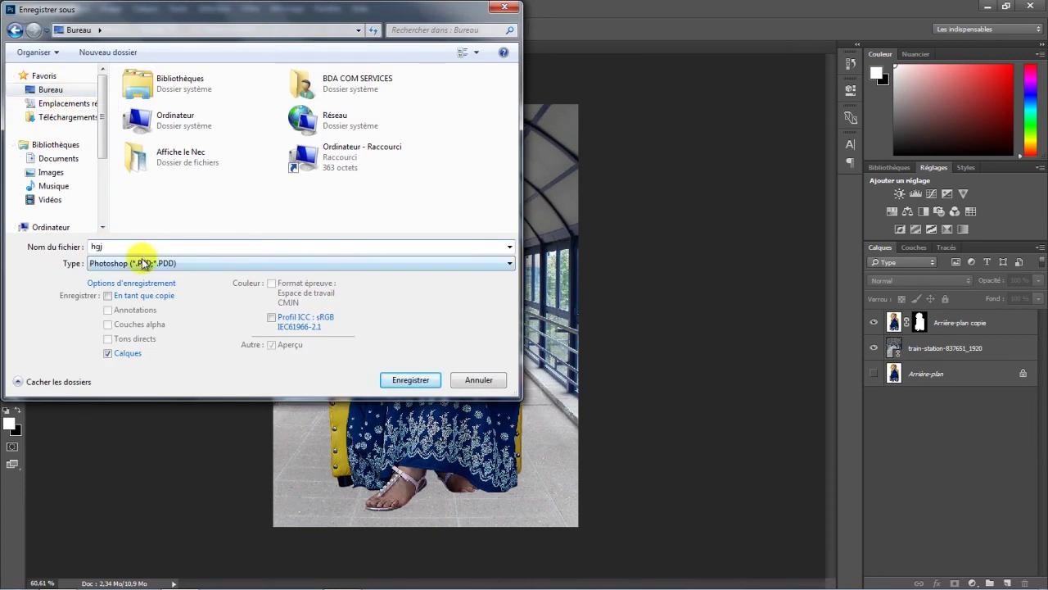
left_click(140, 263)
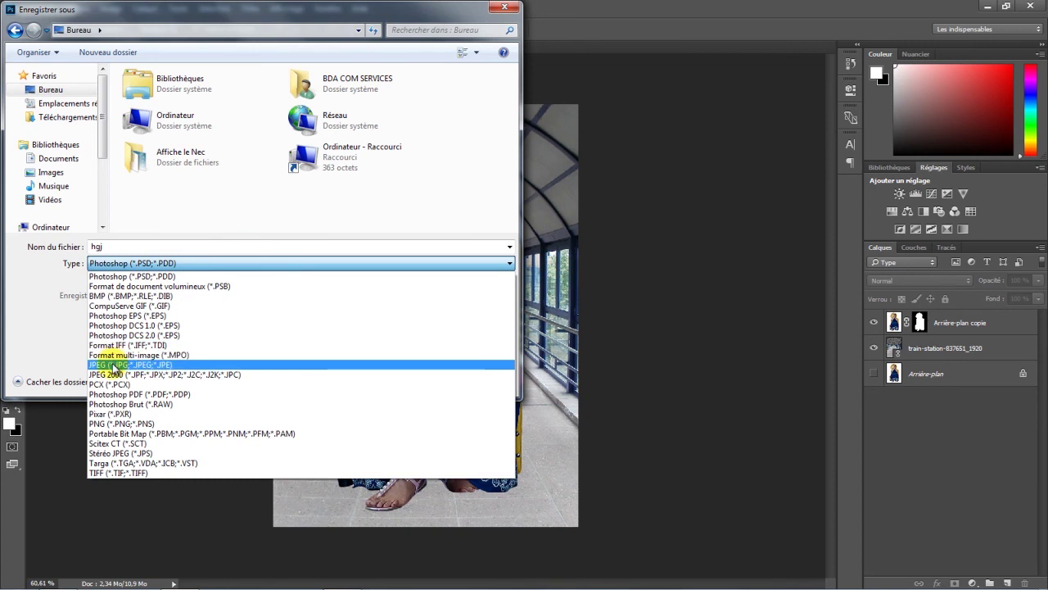
left_click(115, 364)
left_click(407, 381)
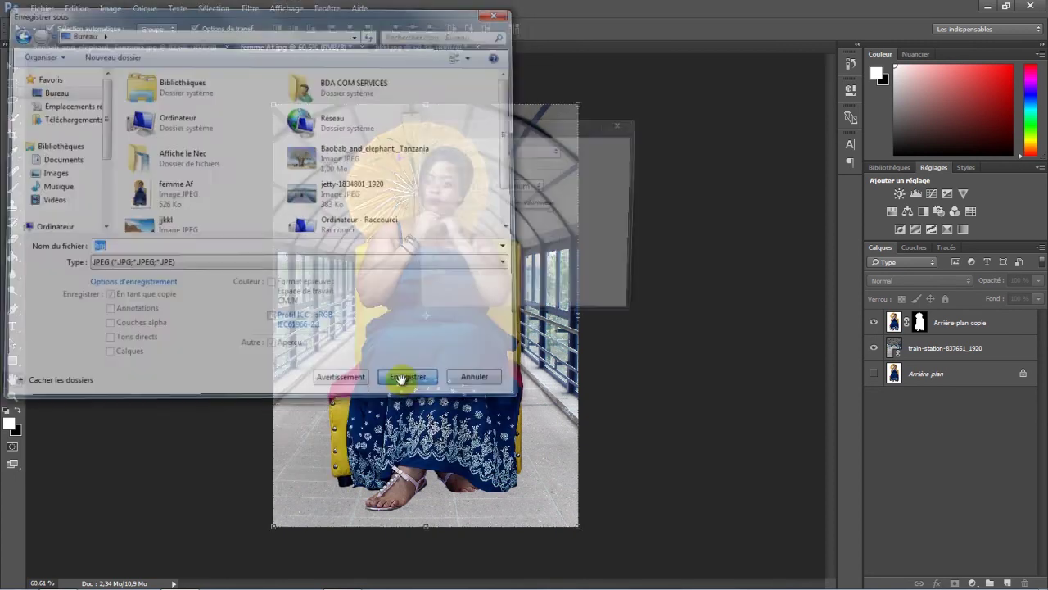
left_click(473, 186)
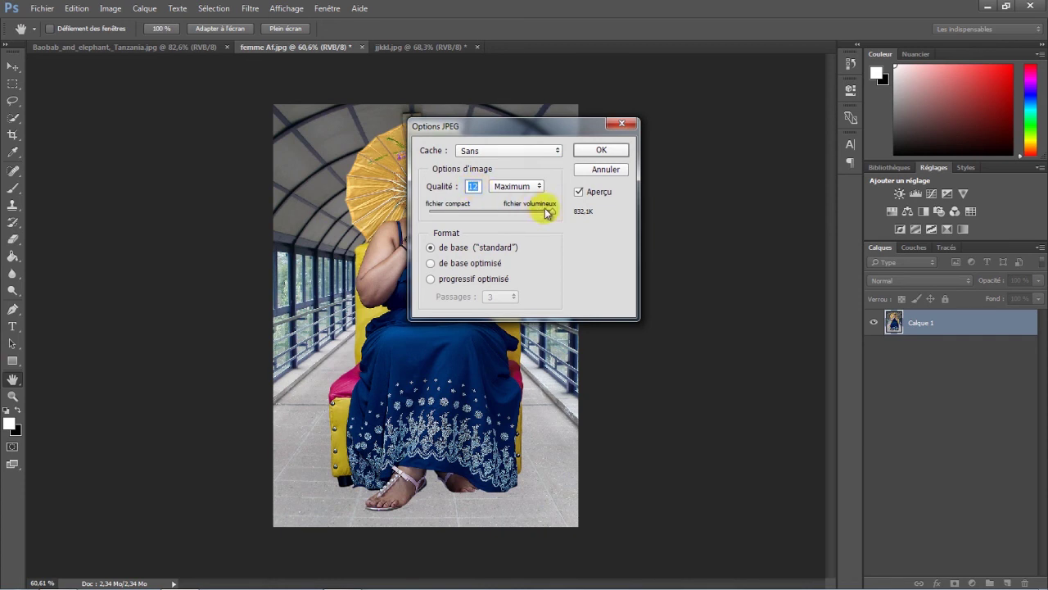
left_click(601, 150)
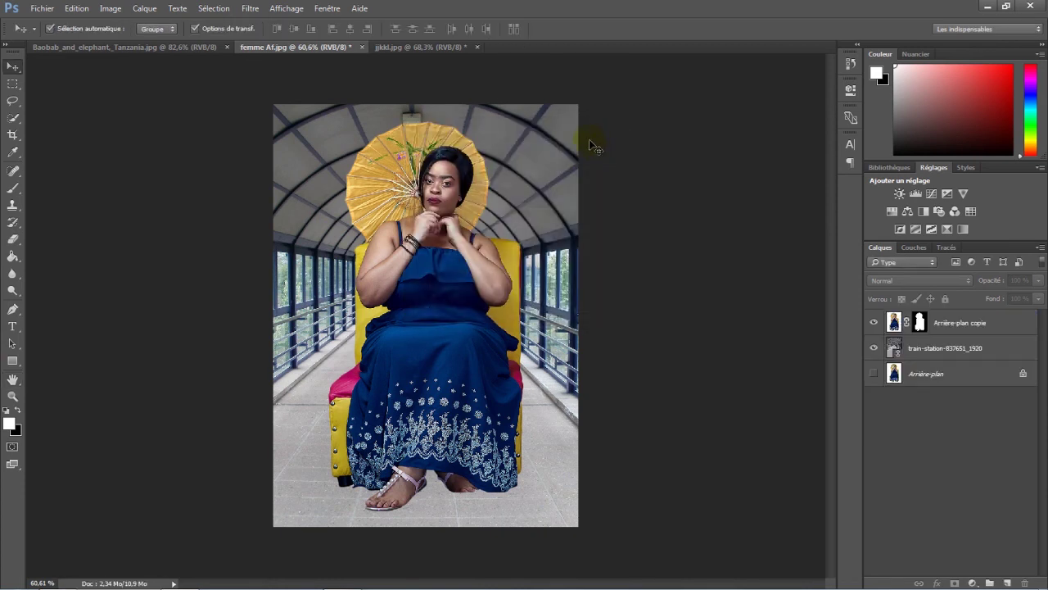
Open hgj and femme Af in Photo Viewer, femme Af on the left half, hgj on the right
left_click(991, 8)
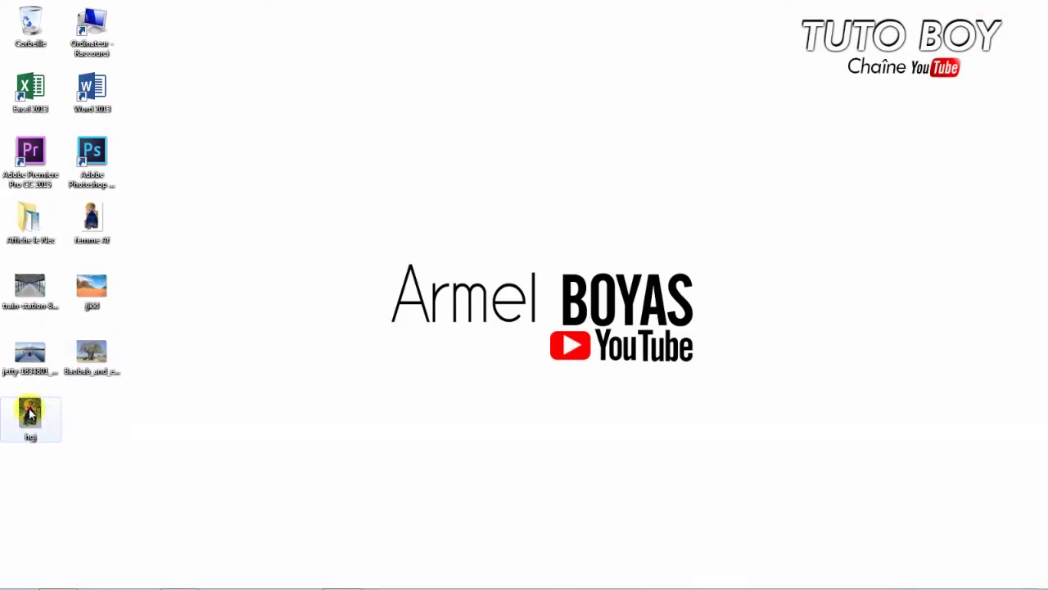
double_click(30, 412)
mouse_move(246, 9)
left_mouse_down()
mouse_move(672, 6)
mouse_move(791, 17)
left_mouse_up()
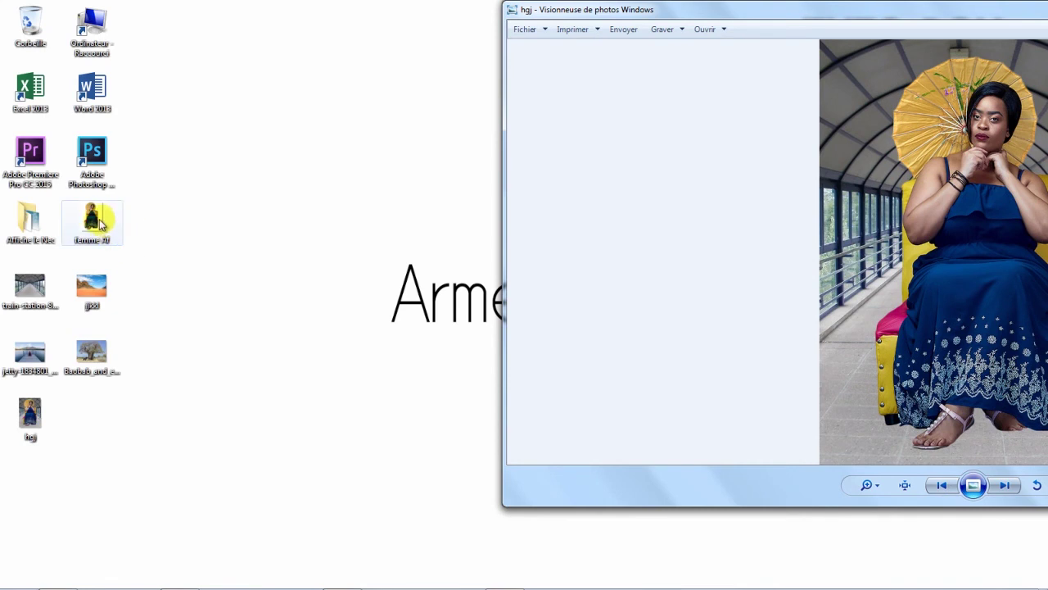
double_click(92, 217)
left_click_drag(328, 17, 2, 123)
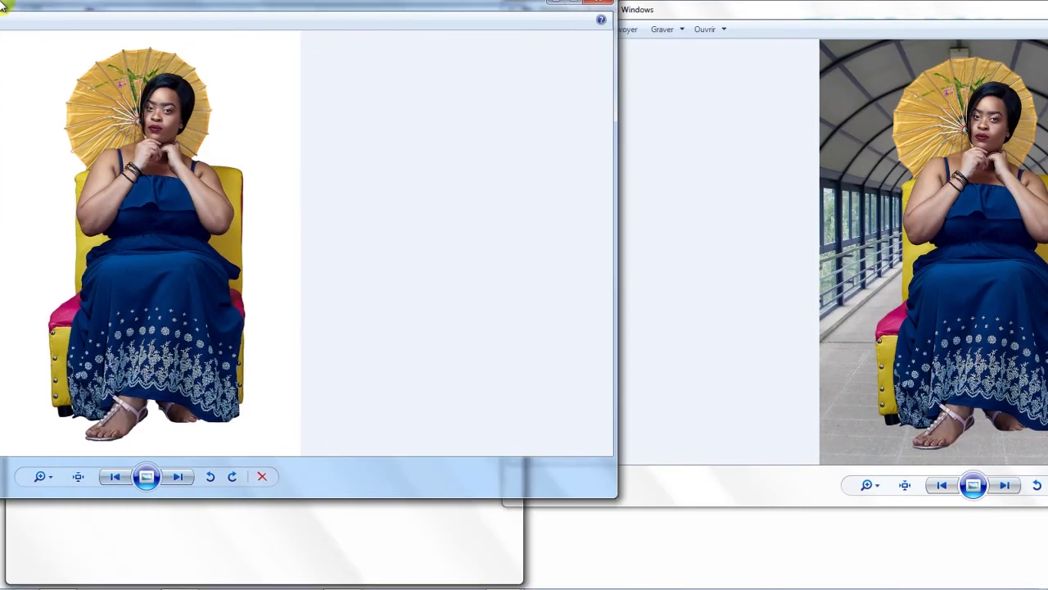
left_click(716, 189)
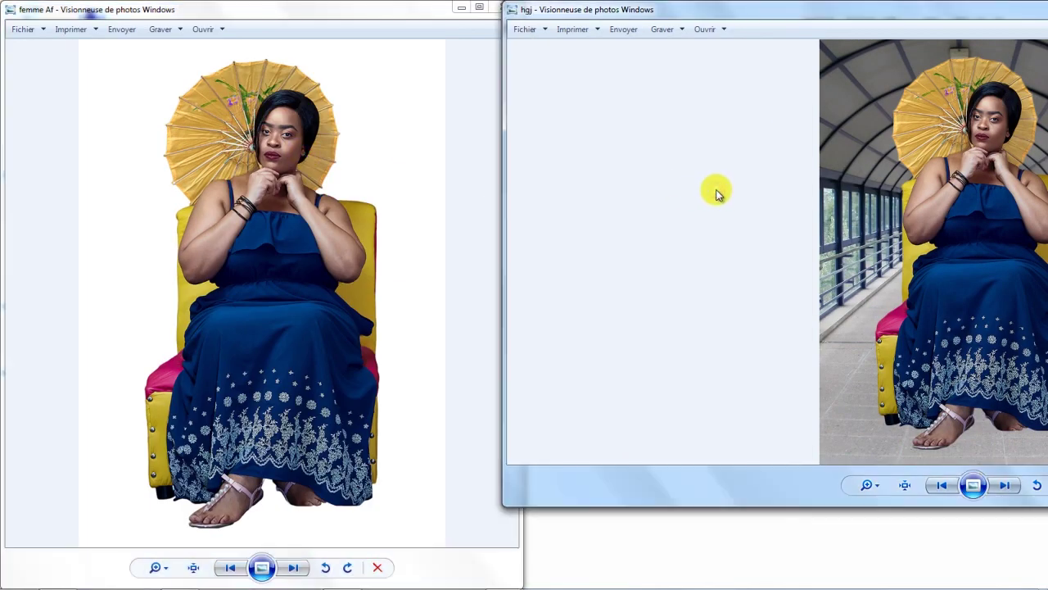
left_click_drag(701, 8, 1041, 10)
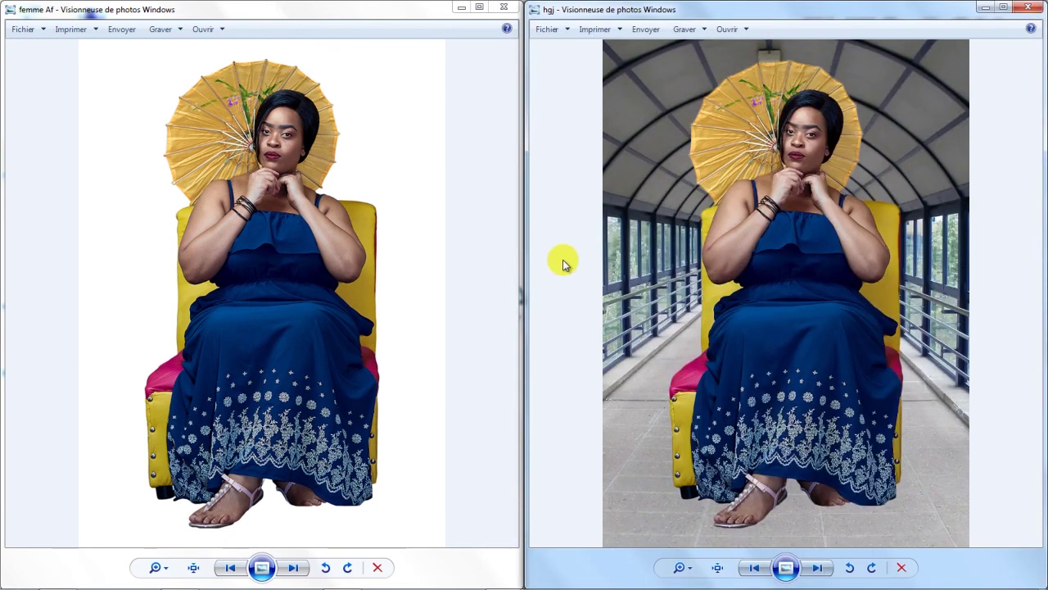